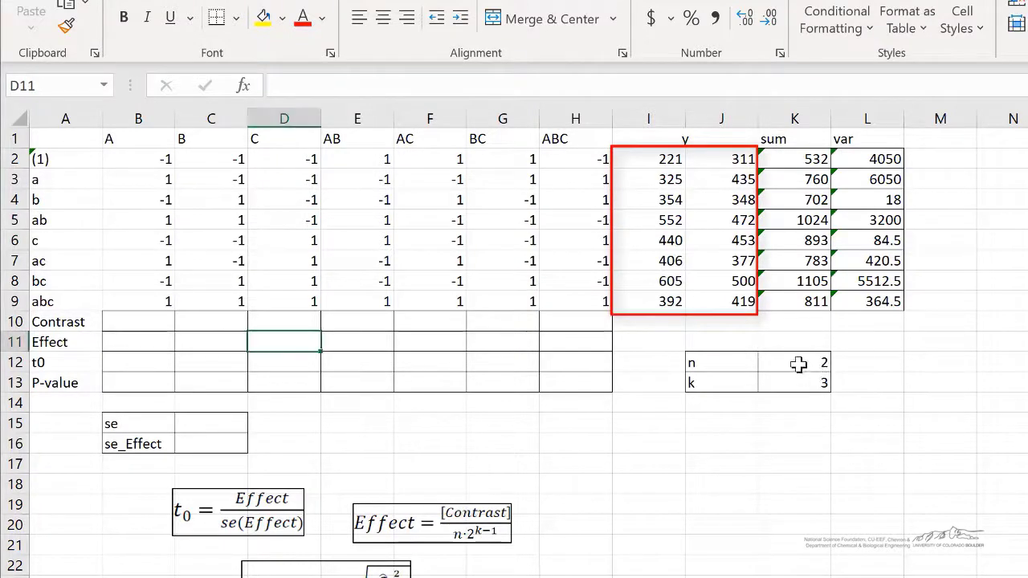
- Examine the n and k cells, the replicate readings in row 2, and the formulas in the sum and var columns
left_click(773, 363)
left_click(808, 383)
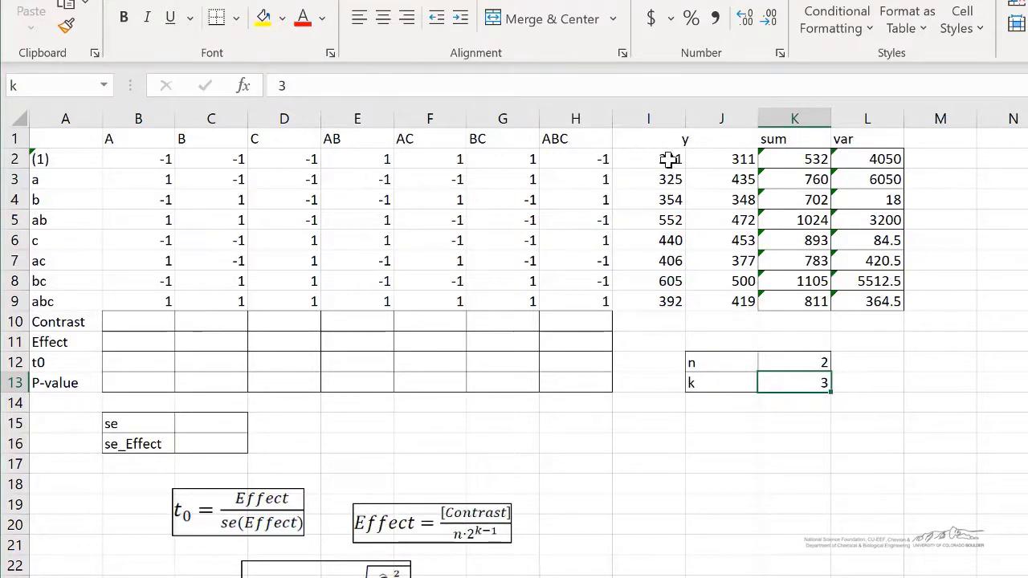
left_click_drag(657, 160, 713, 160)
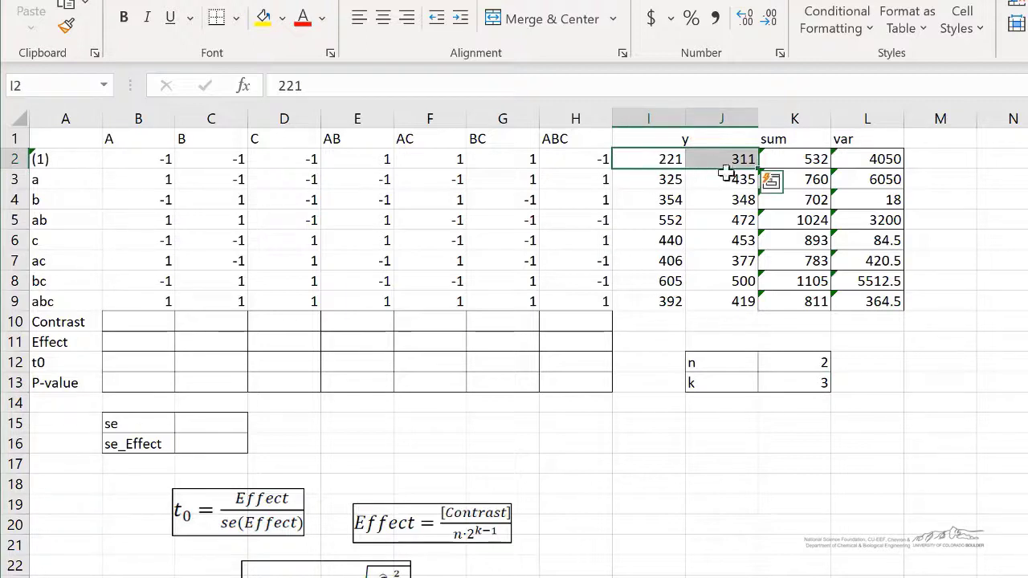
left_click_drag(803, 160, 806, 297)
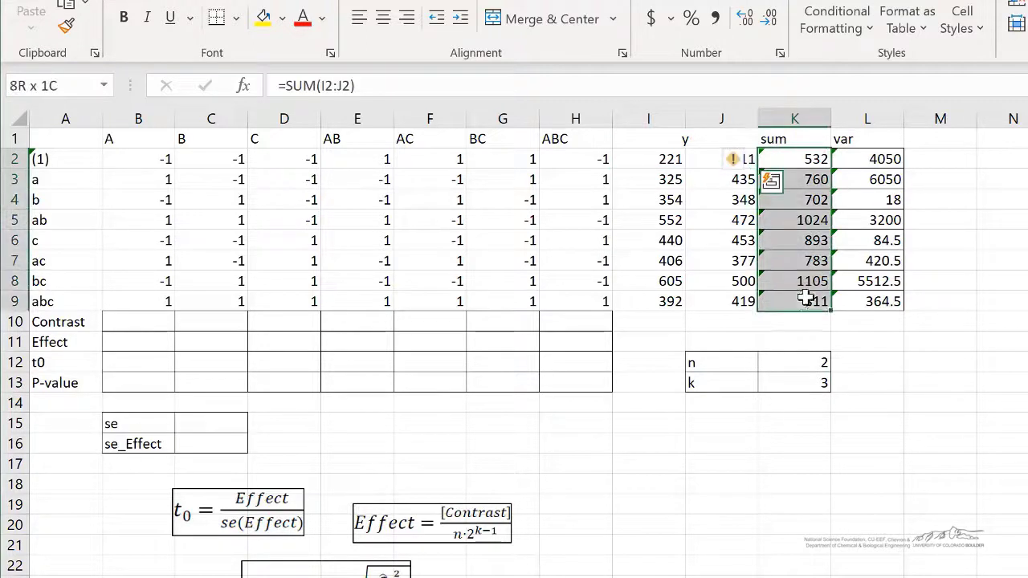
double_click(799, 161)
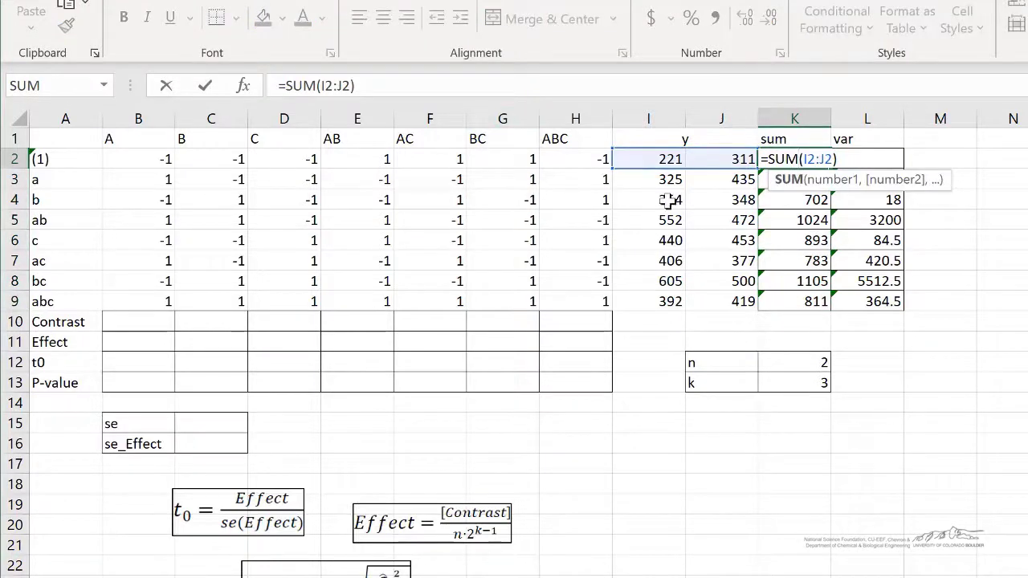
key("Return")
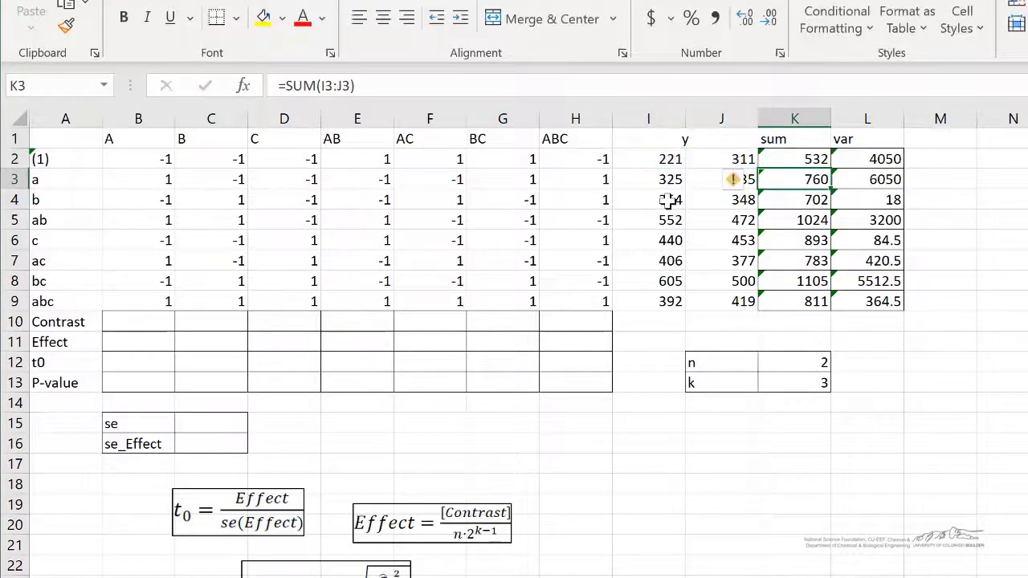
left_click(876, 158)
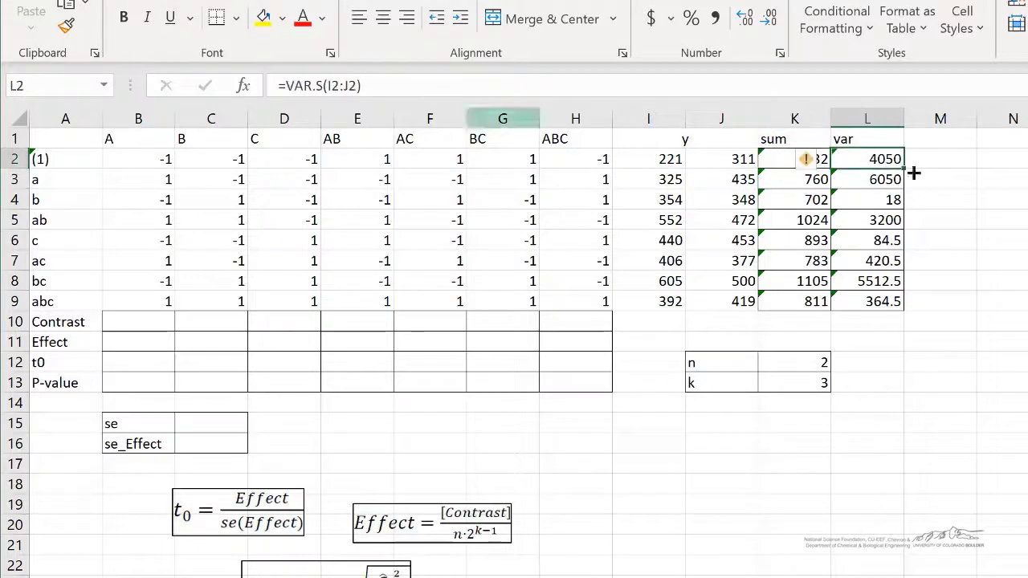
double_click(864, 159)
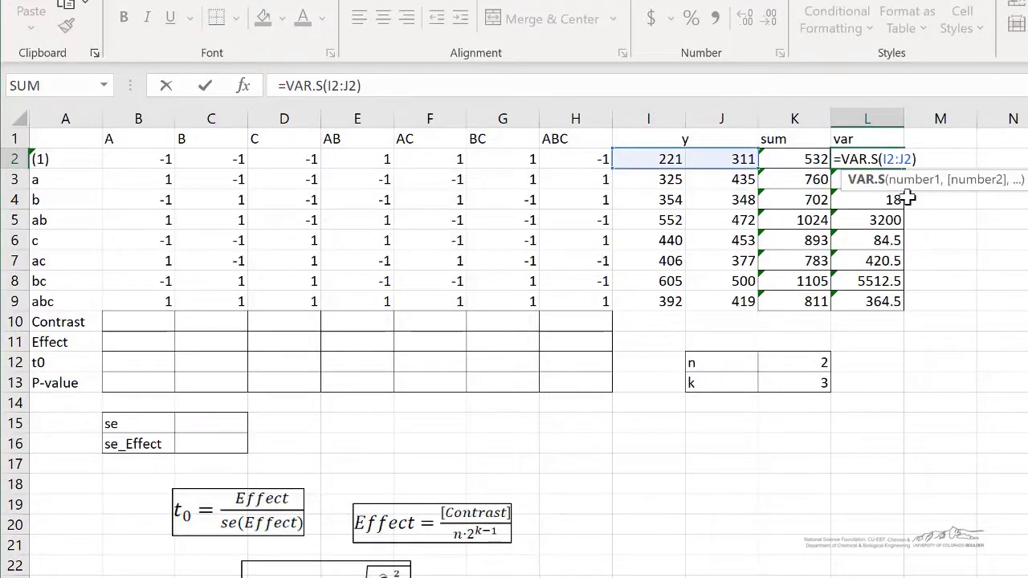
key("Return")
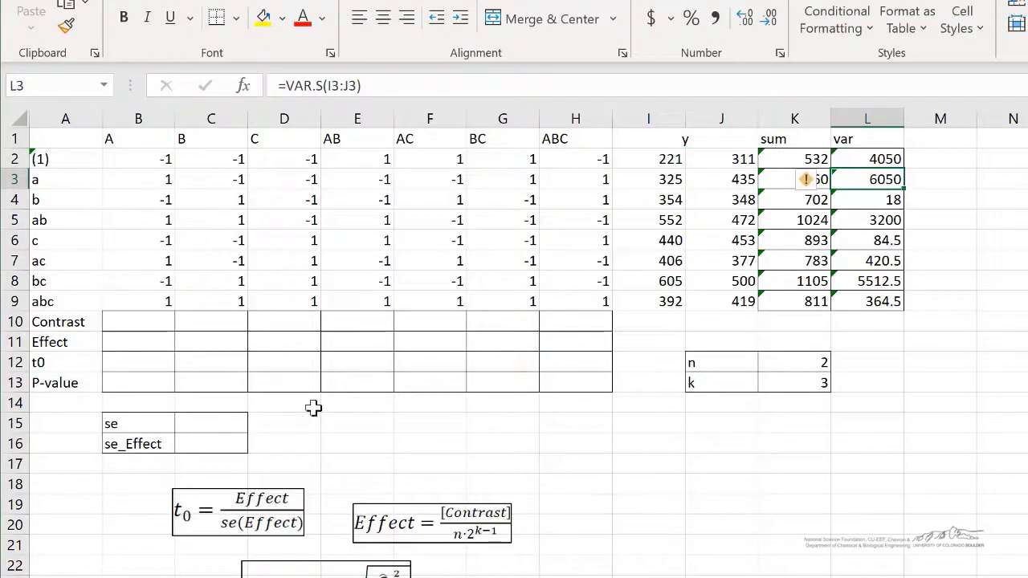
- Calculate the contrast for A in B10 with =SUMPRODUCT(B2:B9,$K$2:$K$9) and fill the formula across to H10
left_click(156, 322)
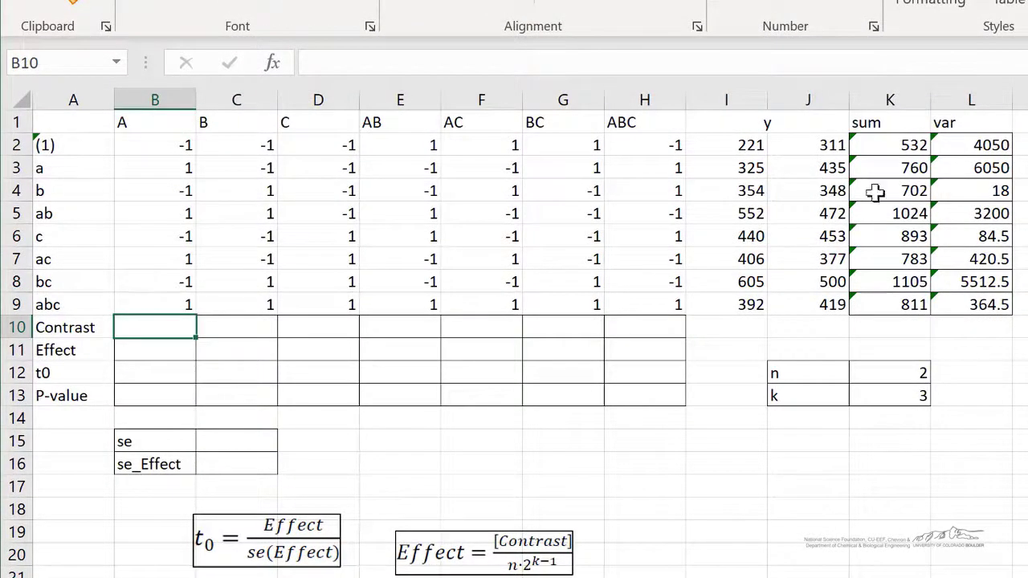
type("=sumproud")
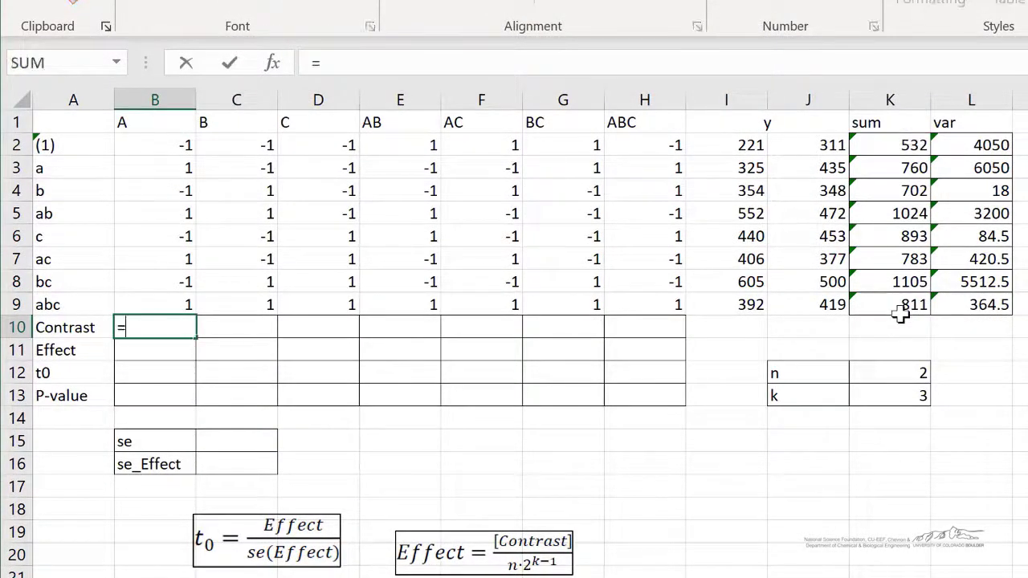
key("BackSpace")
key("BackSpace")
type("duct(")
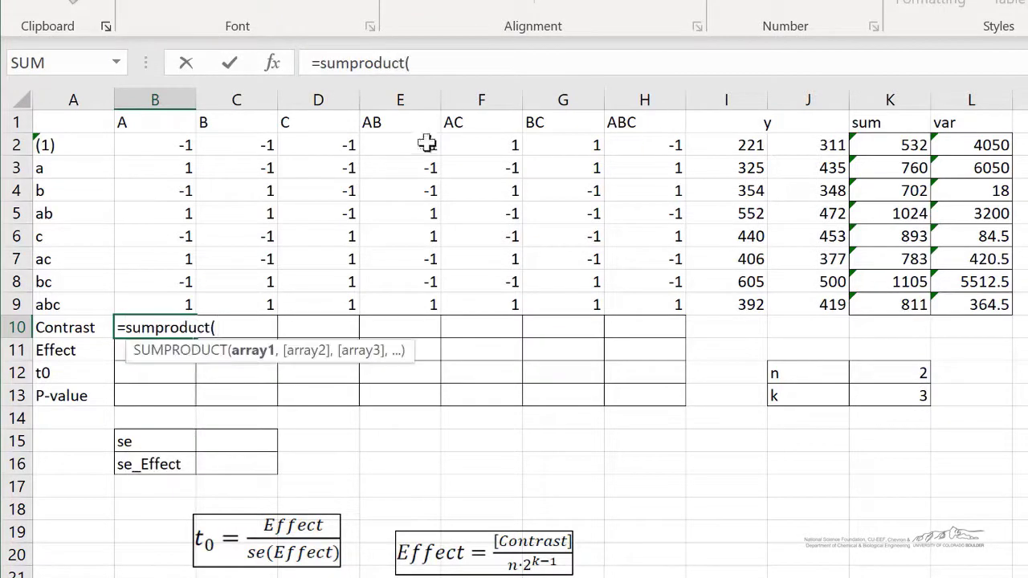
left_click_drag(154, 144, 157, 299)
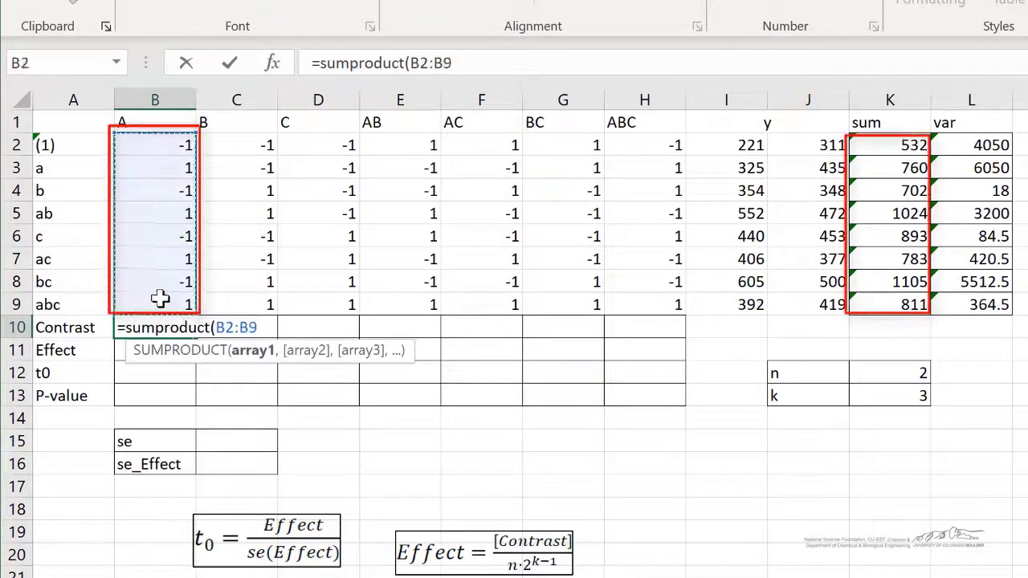
type(",")
left_click_drag(861, 145, 877, 300)
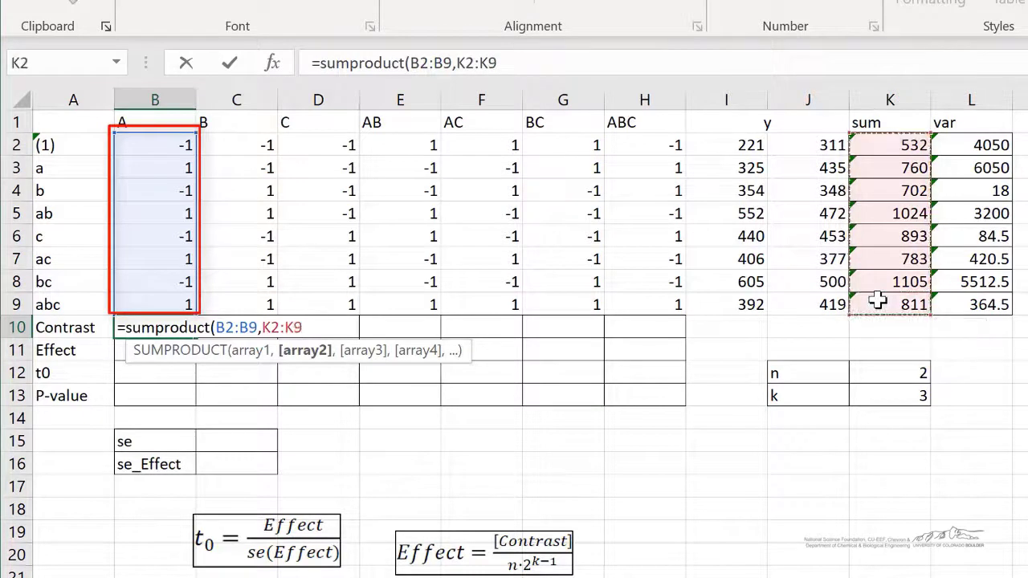
key("F4")
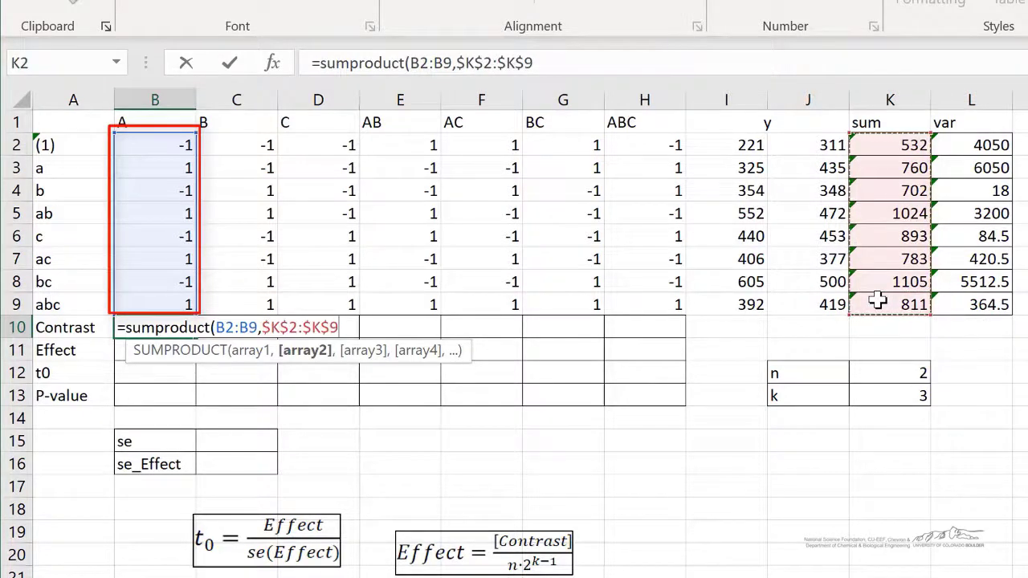
type(")")
key("Return")
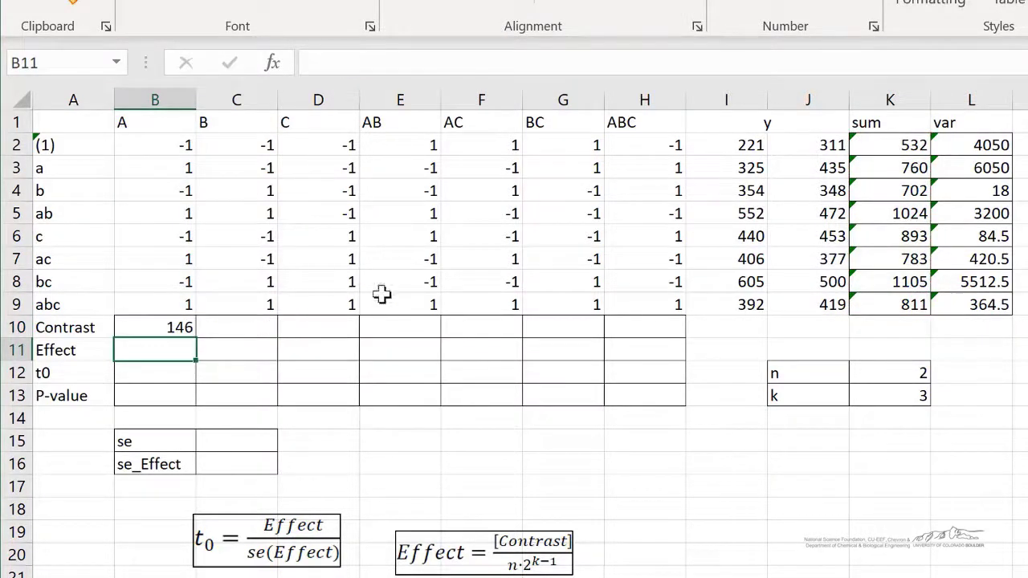
left_click(183, 333)
left_click_drag(196, 339, 663, 340)
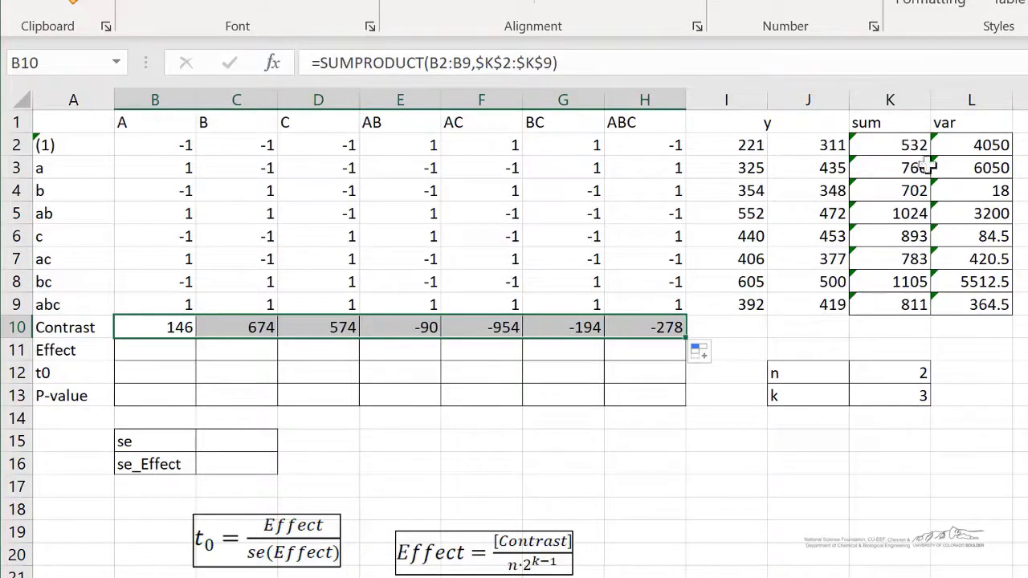
- Calculate the effect of A in B11 with =B10/n/2^(k-1) and fill the formula across to H11
key("Down")
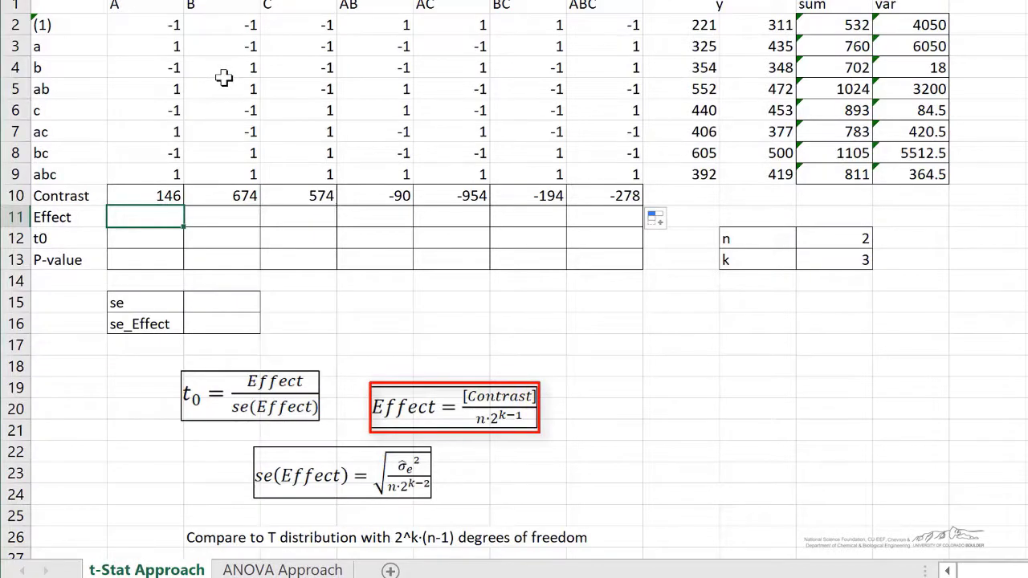
type("=")
key("Up")
type("/n/2^(")
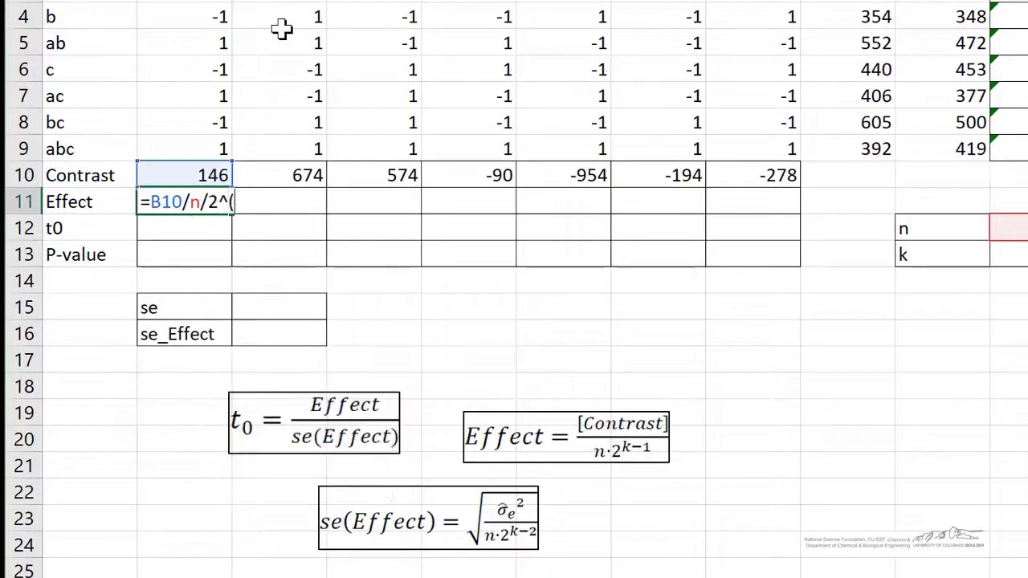
type("k-1")
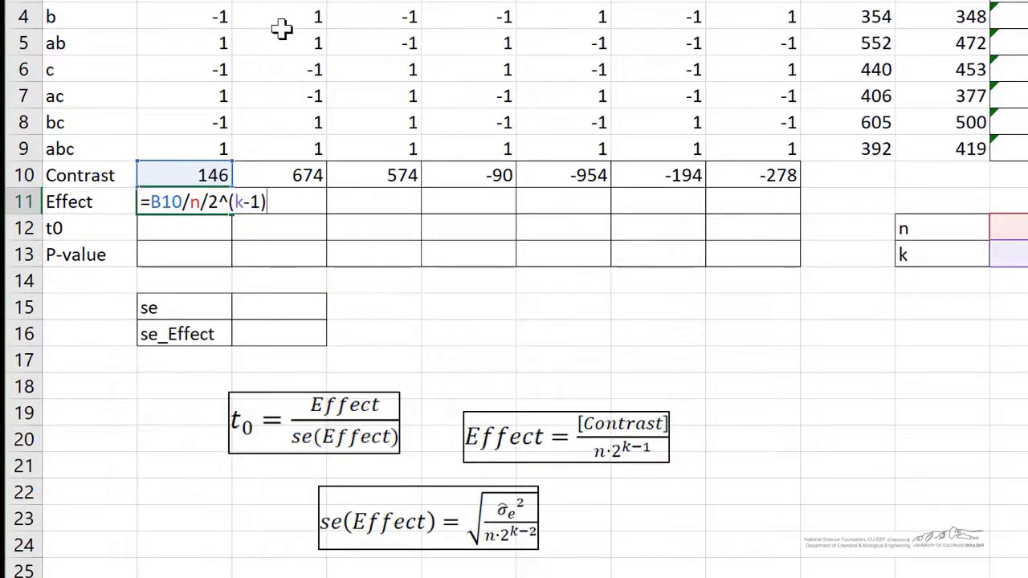
type(")")
key("Return")
left_click(202, 199)
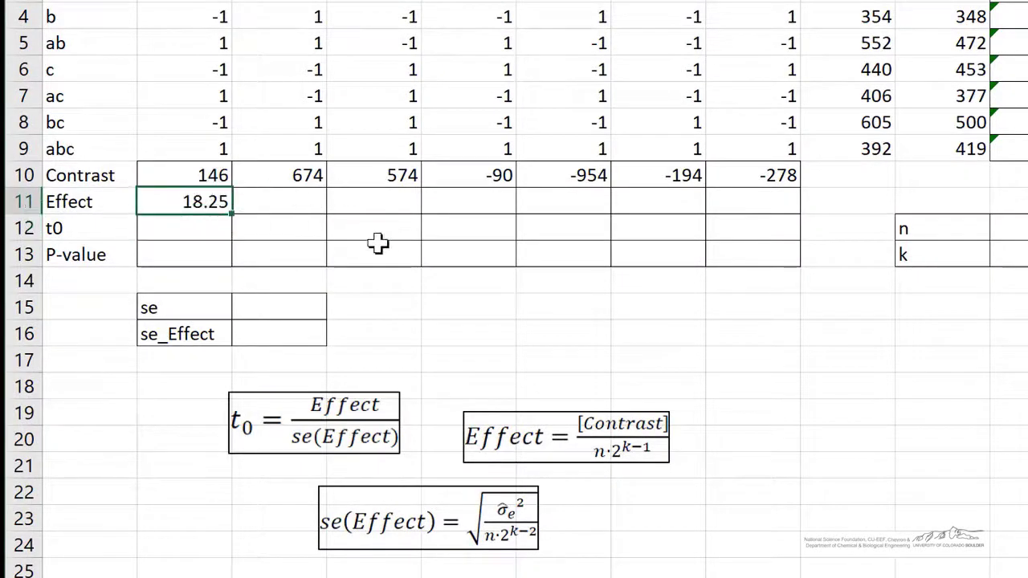
left_click_drag(232, 212, 764, 209)
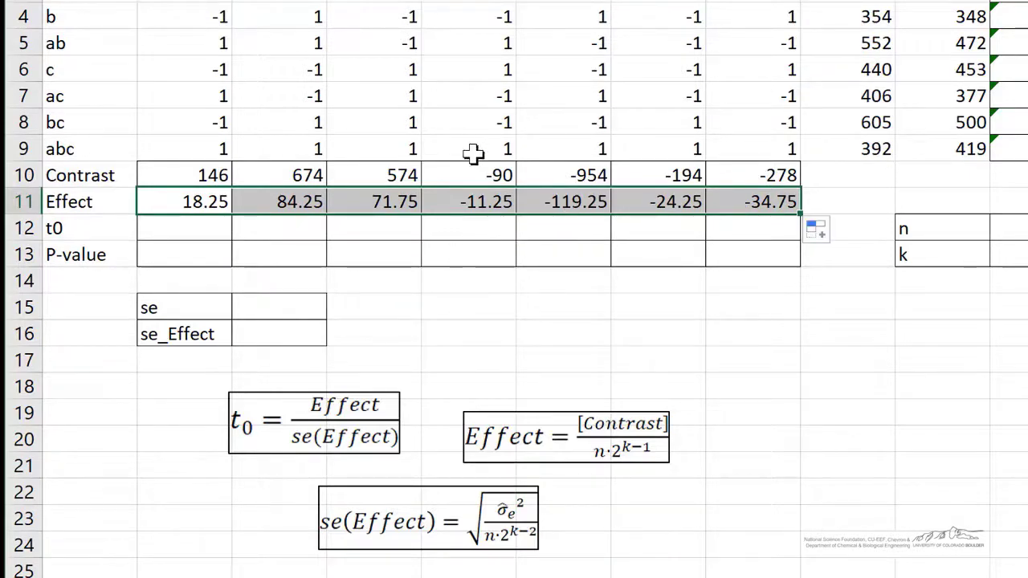
- Calculate the standard error se in C15 with =SQRT(AVERAGE(L2:L9)) from the var column
left_click(260, 337)
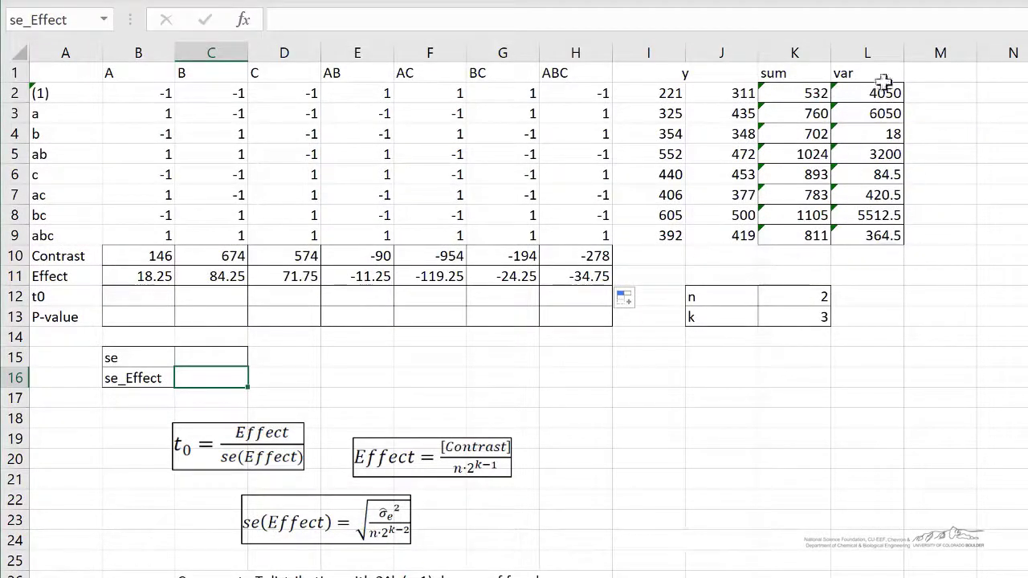
left_click(202, 356)
type("=sqr")
key("BackSpace")
key("BackSpace")
type("sqr")
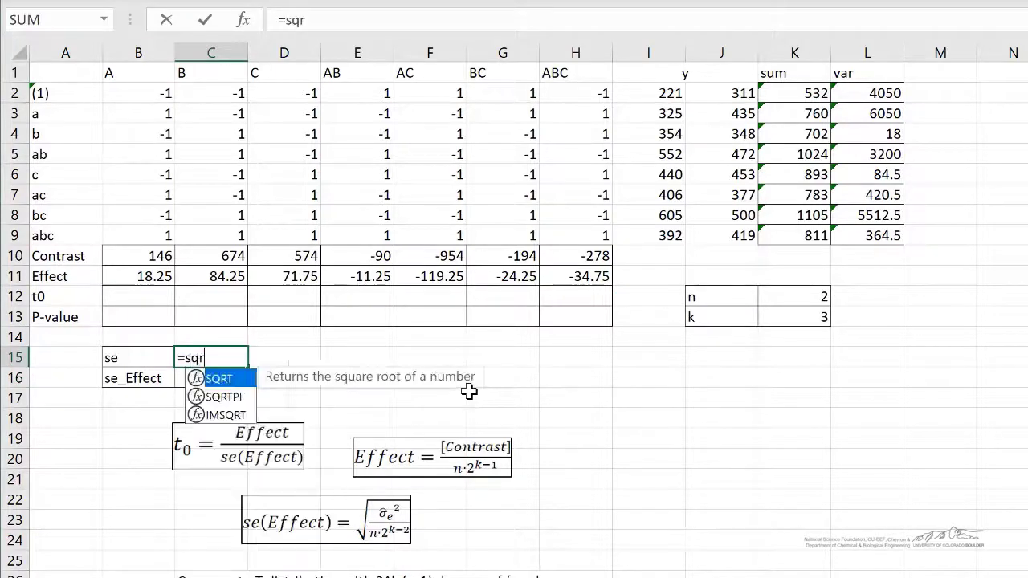
type("t(average(")
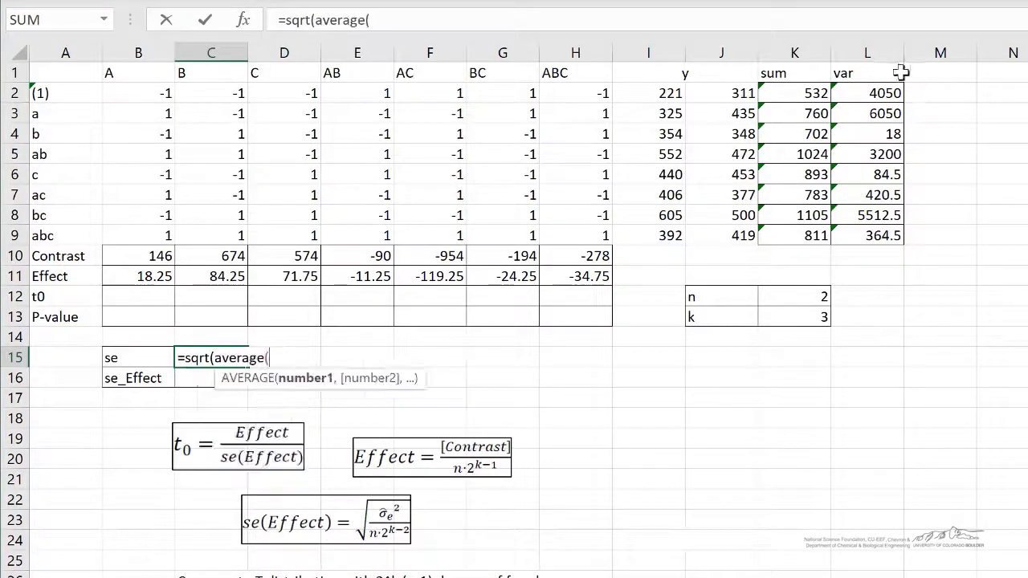
left_click_drag(883, 94, 865, 225)
type(")")
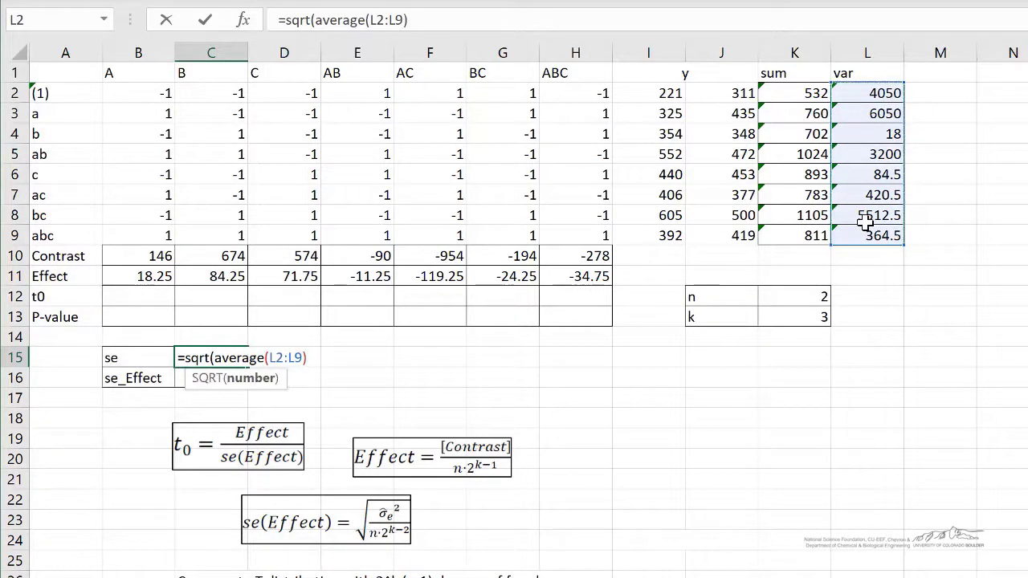
type(")")
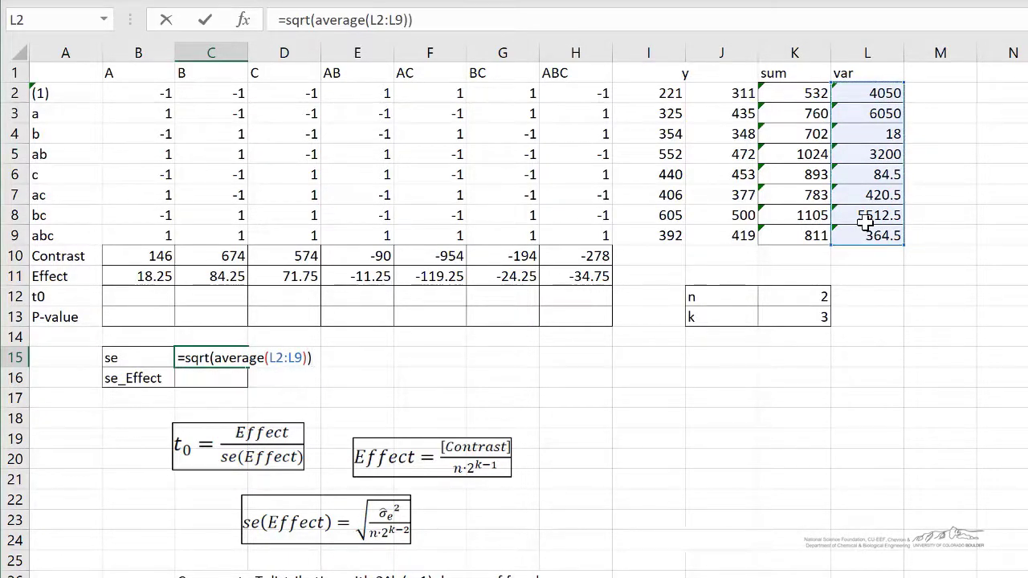
key("Return")
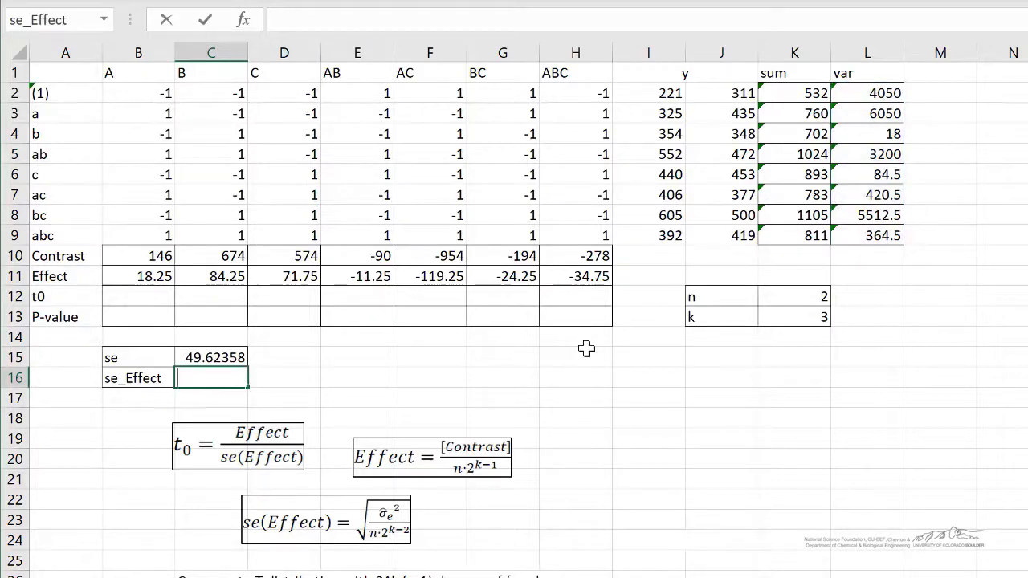
- Calculate the standard error of the effect, se_Effect, in C16 with =SQRT(se^2/n/2^(k-2))
type("=sqr")
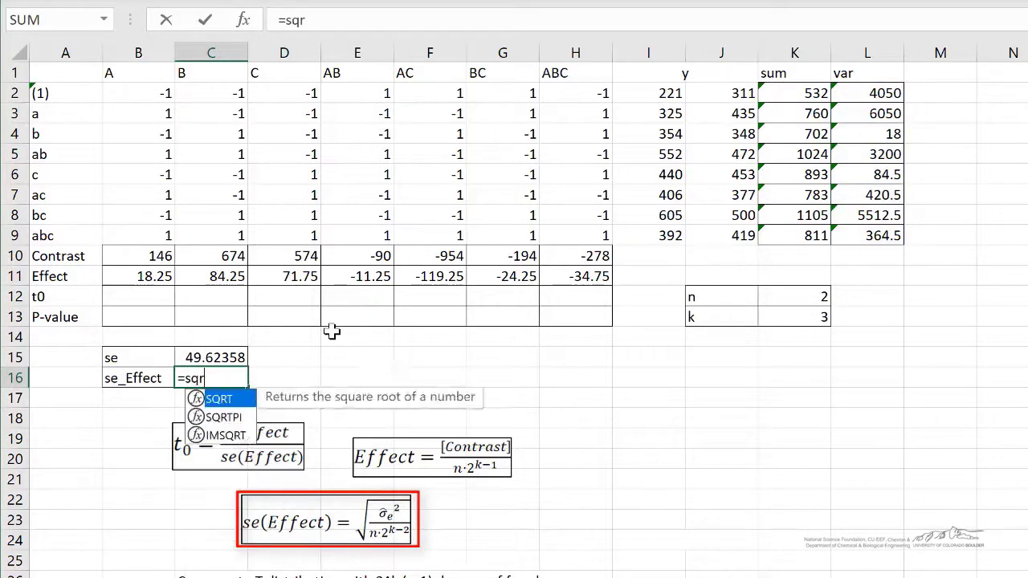
type("t(se^")
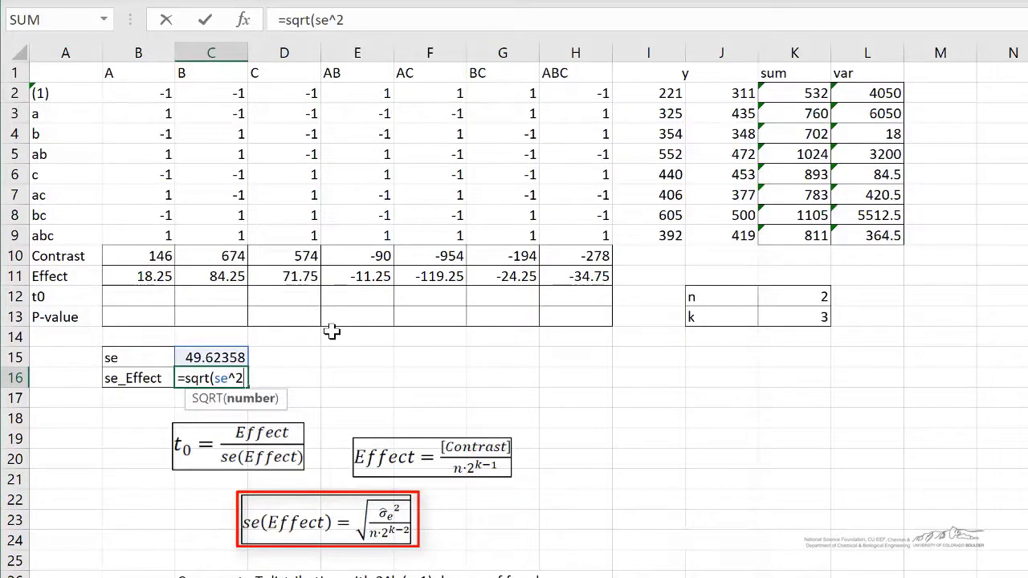
type("2")
type("/n")
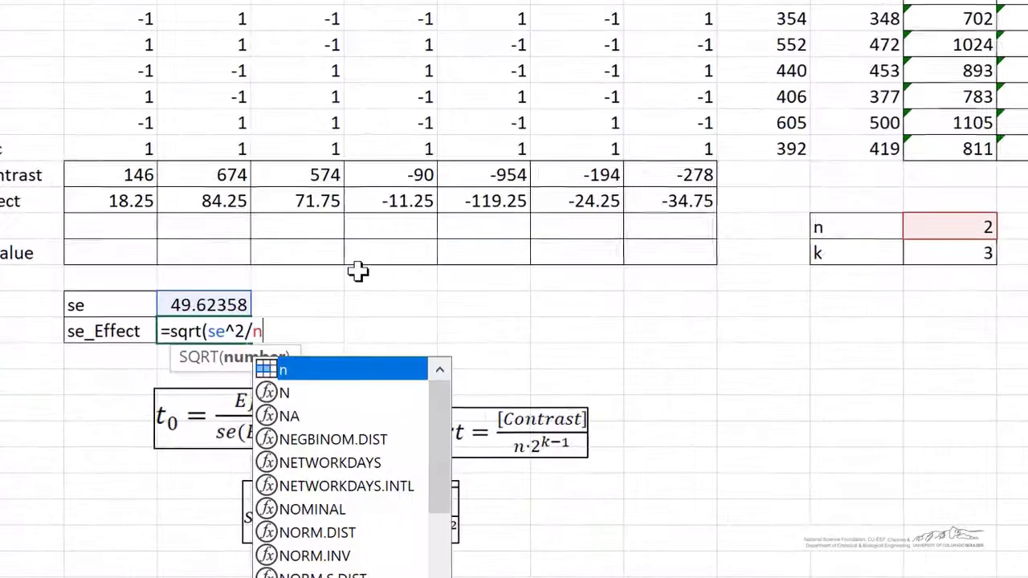
type("/2")
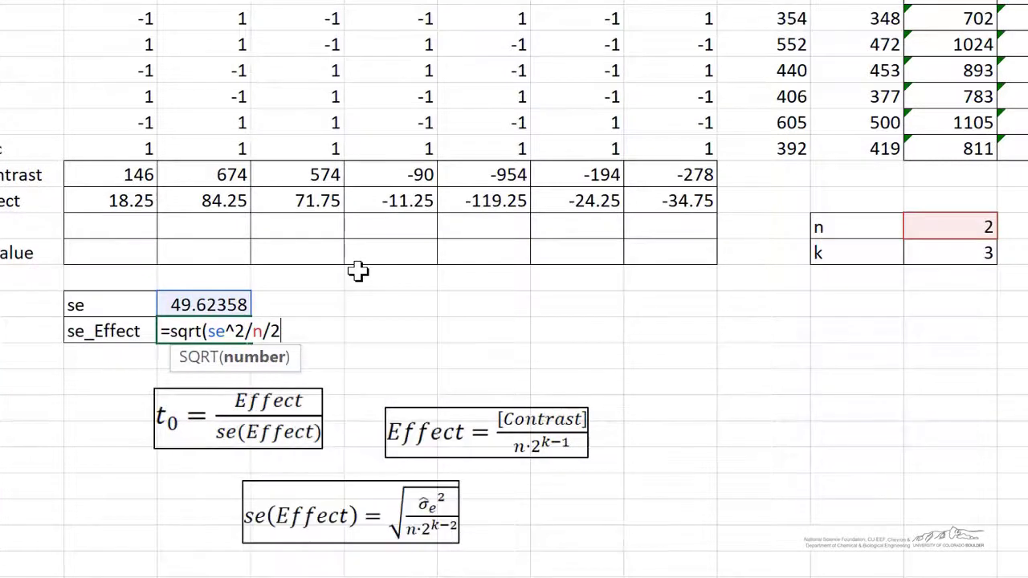
type("^(k-")
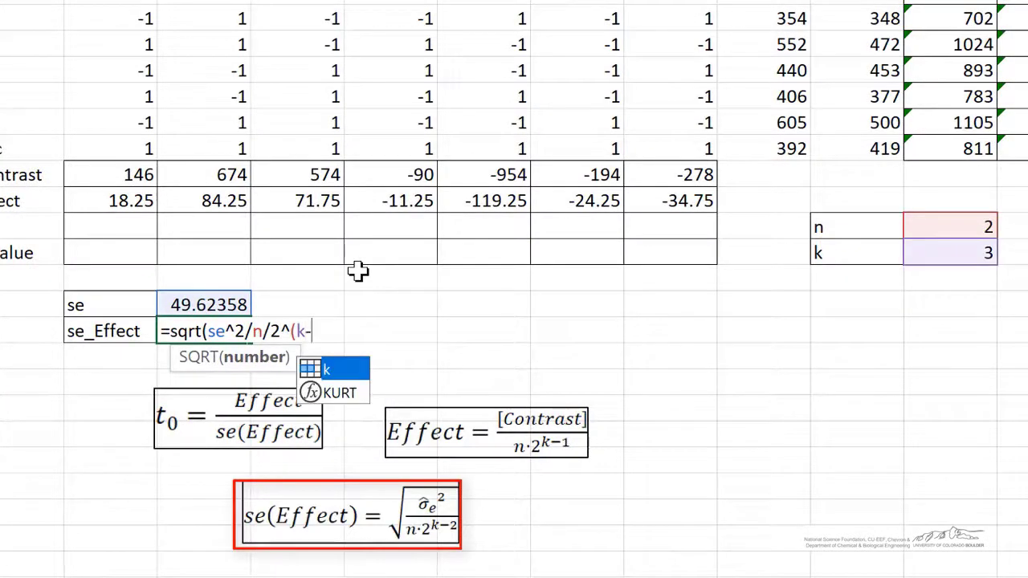
type("2))")
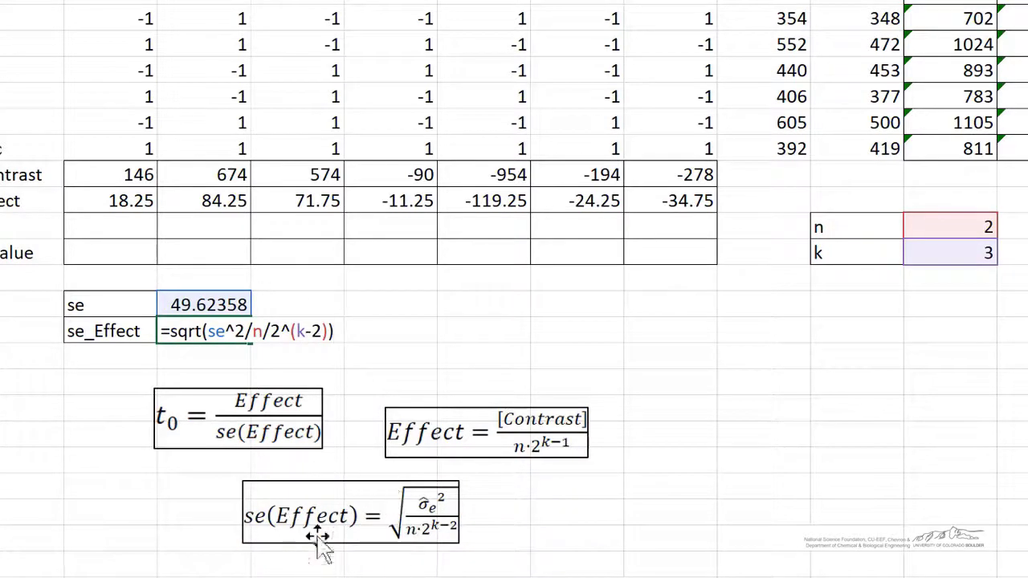
key("Return")
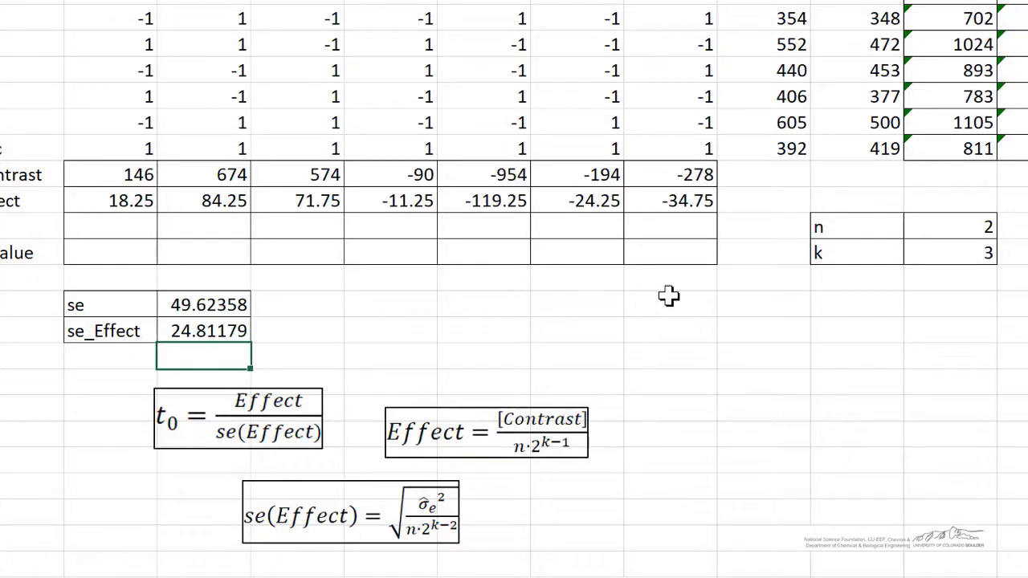
left_click(224, 331)
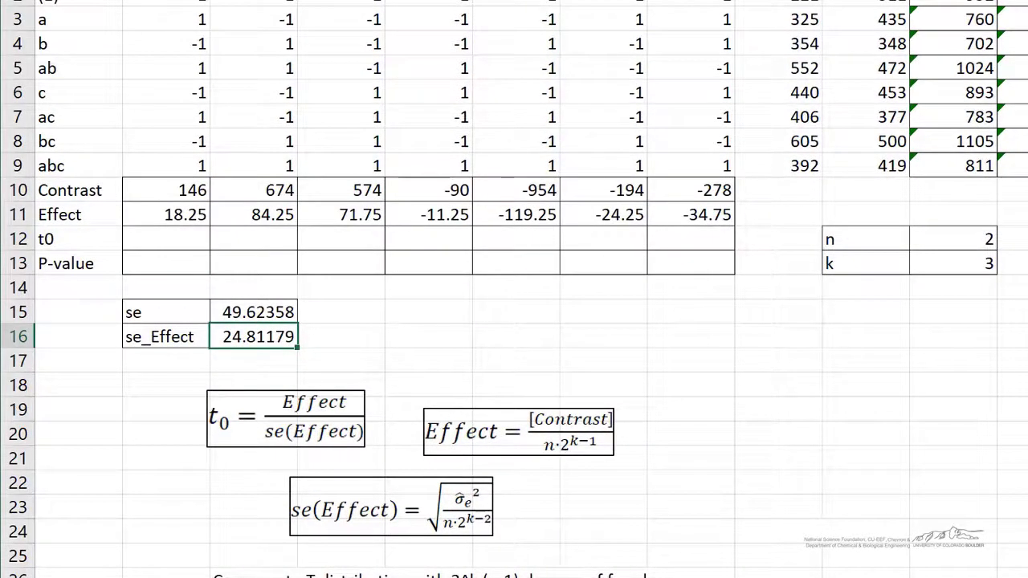
- Calculate t0 for A in B12 with =B11/se_Effect and fill the formula across to H12
left_click(175, 238)
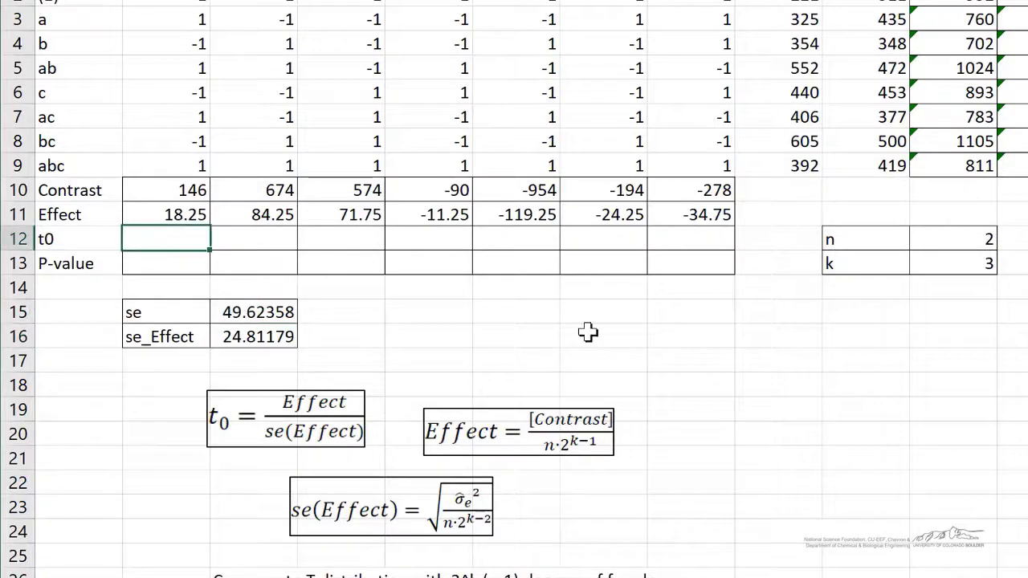
type("=B11/")
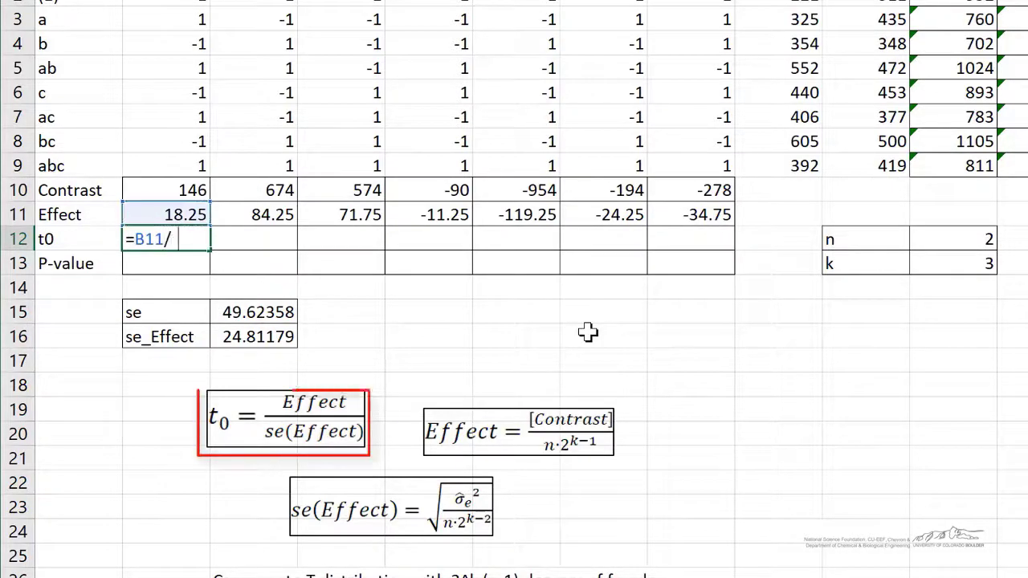
type("se_Effect")
key("Return")
left_click(133, 243)
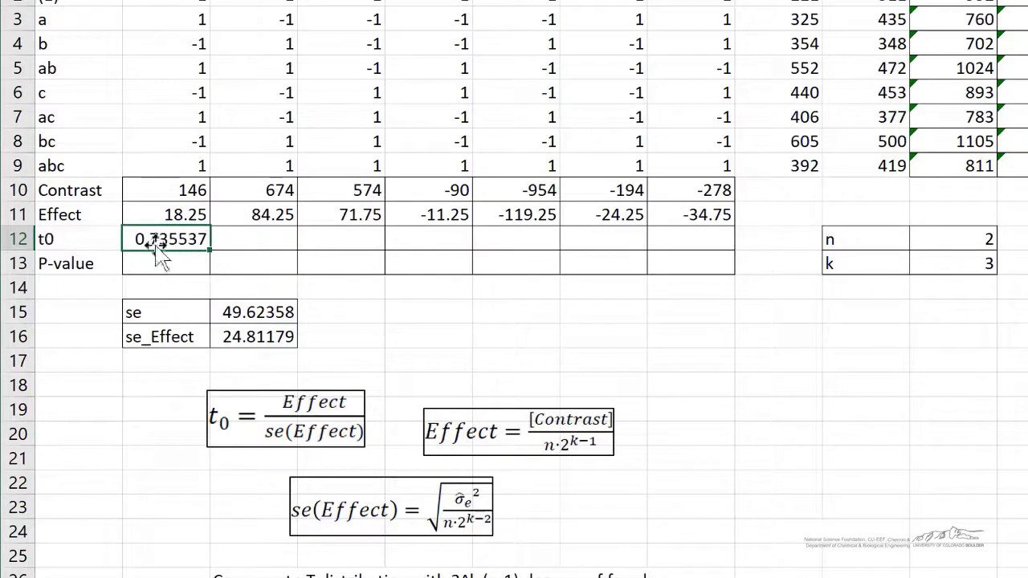
left_click_drag(493, 255, 724, 259)
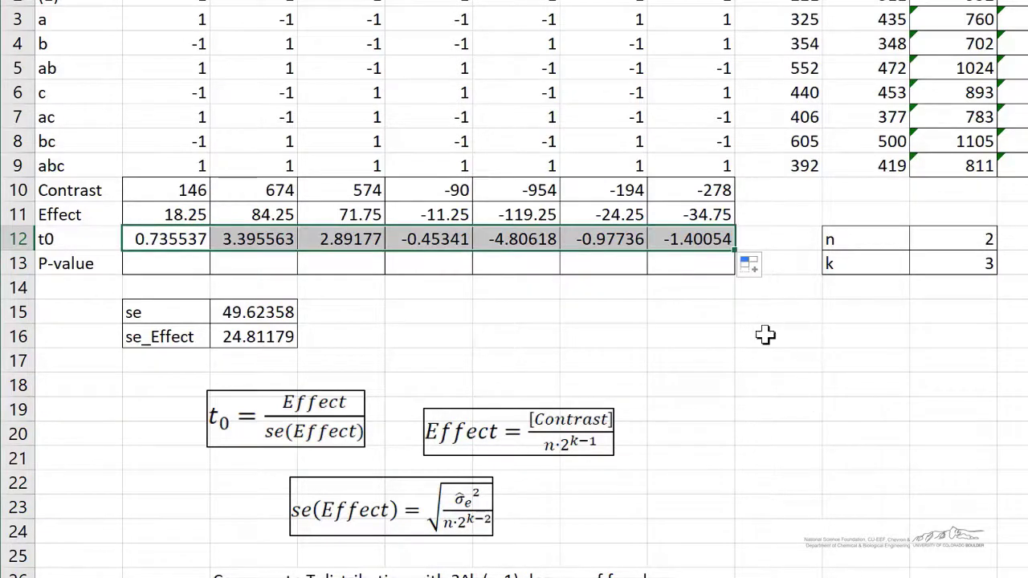
- Calculate the P-value for A in B13 with =T.DIST.2T(ABS(B12),2^k*(n-1)) and fill the formula across to H13
left_click(201, 262)
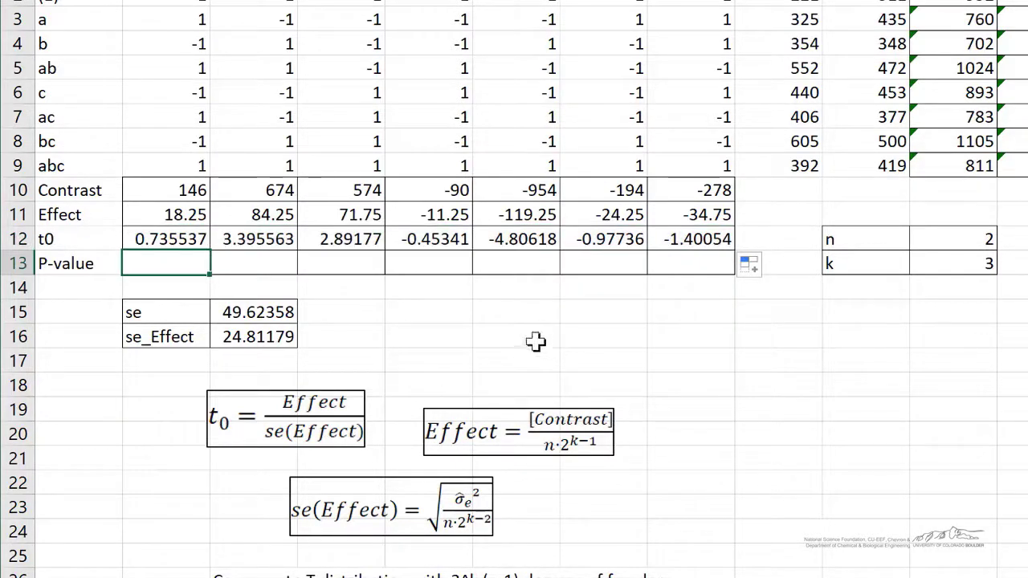
scroll(565, 349, "down", 1)
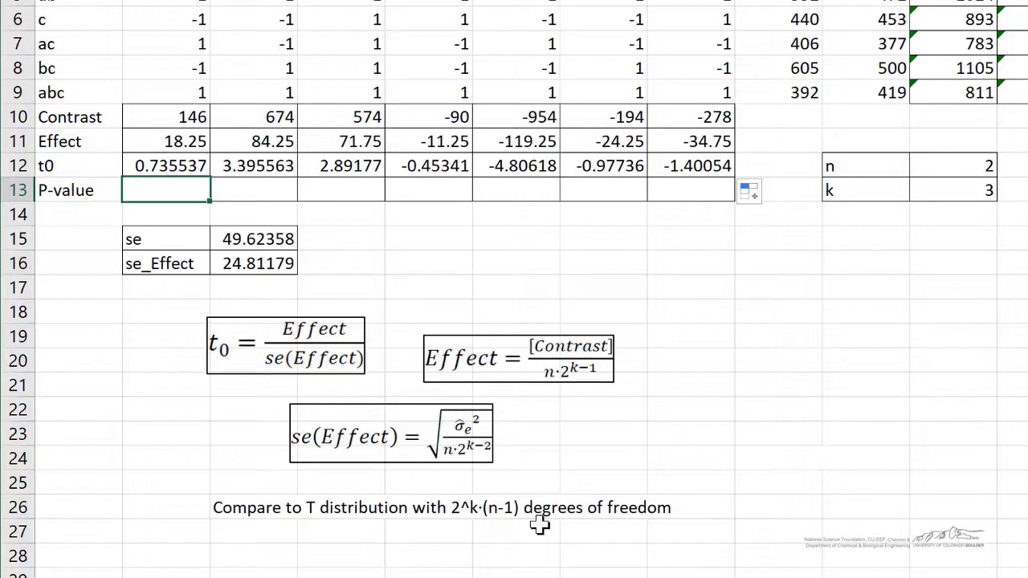
type("=t.")
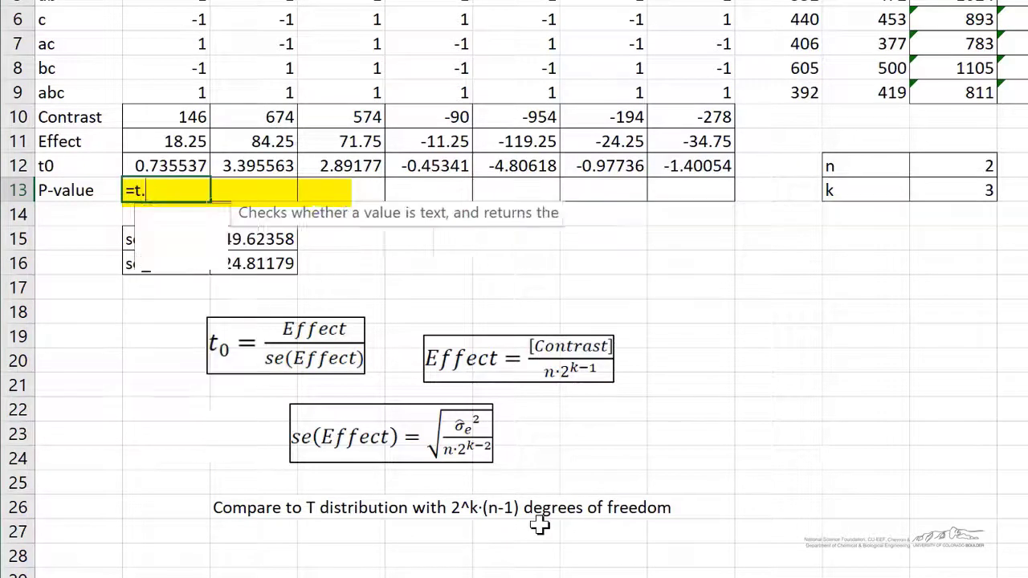
type("dist.2t(")
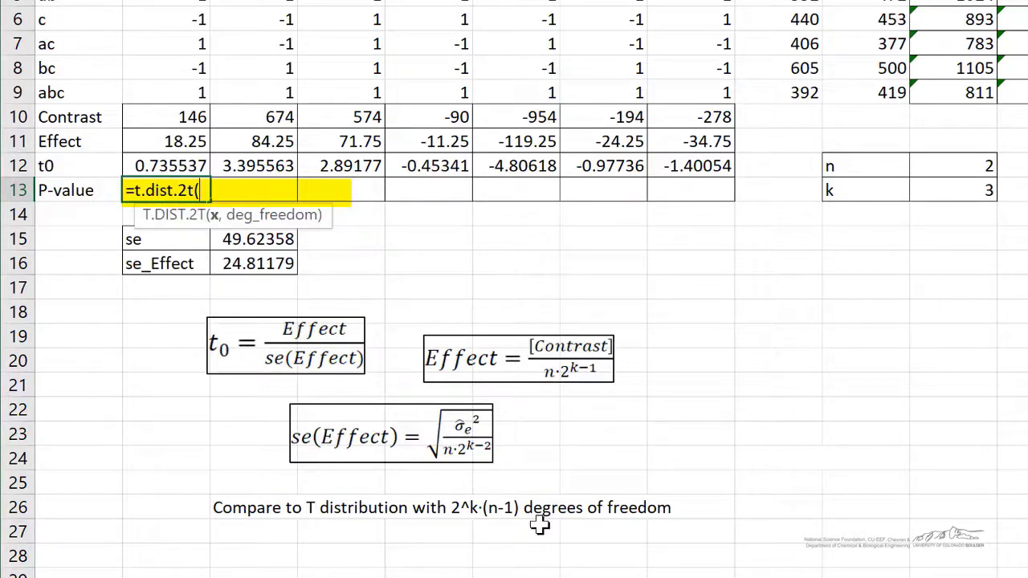
type("abs(")
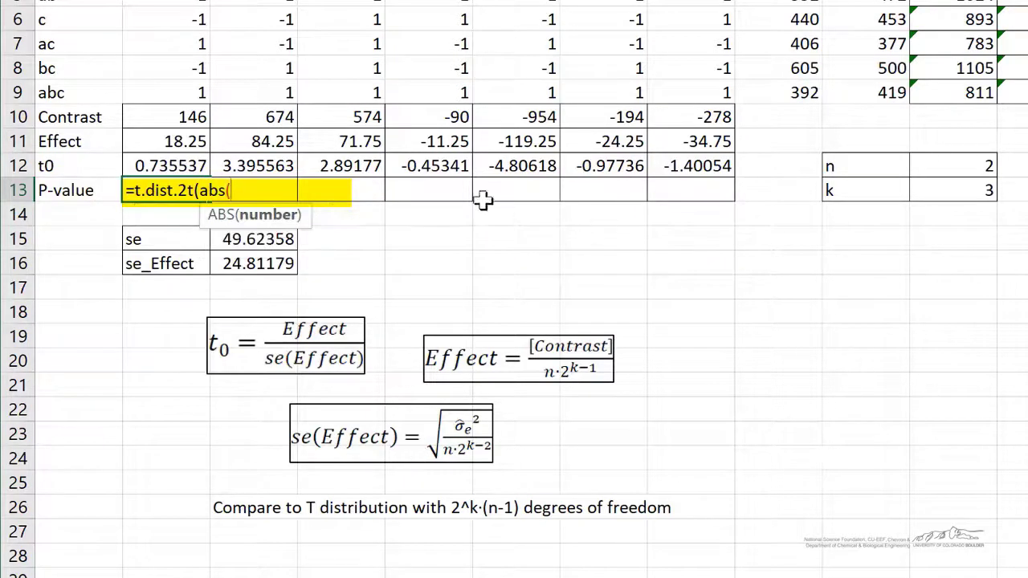
left_click(182, 164)
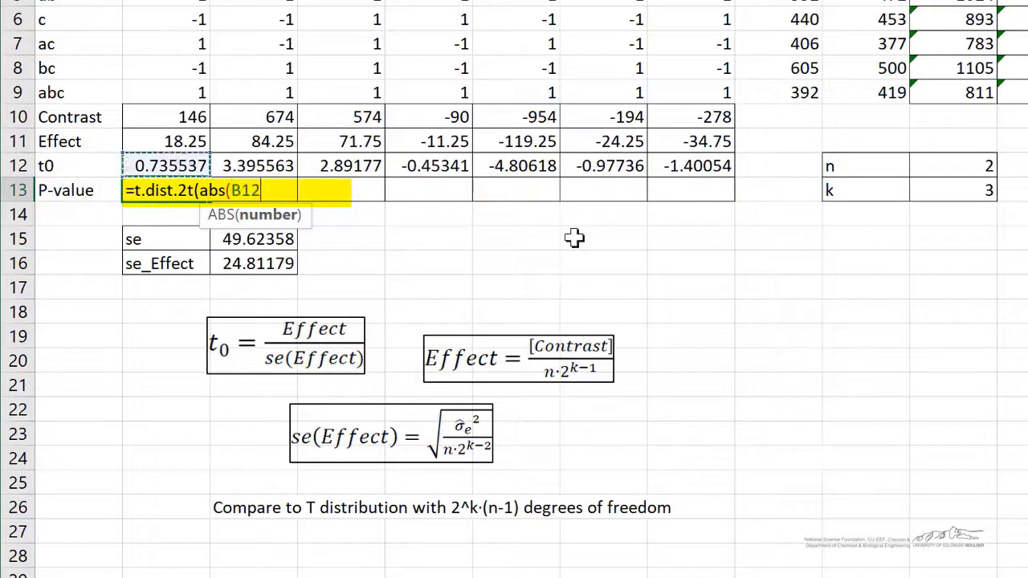
type(")")
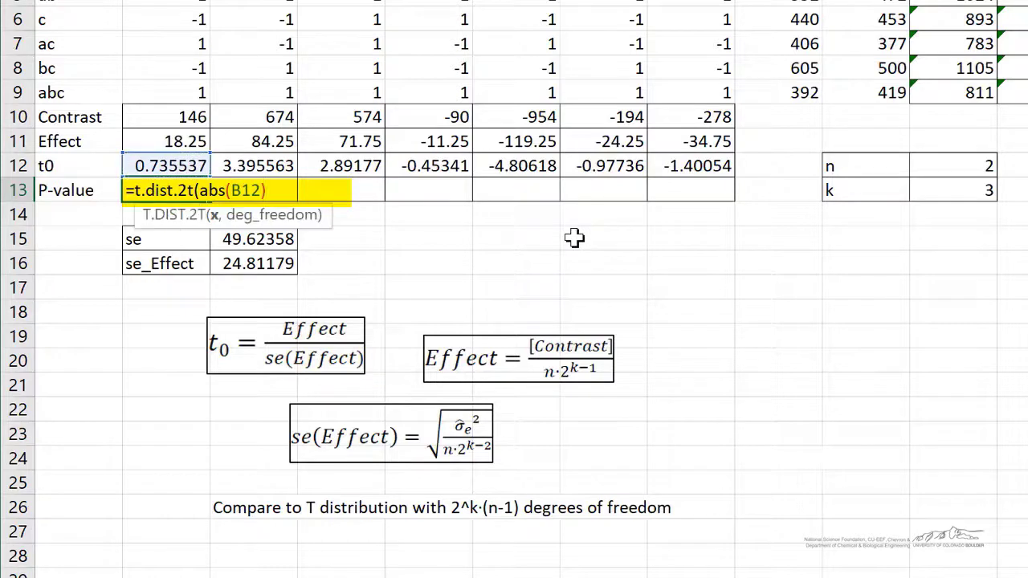
type(",")
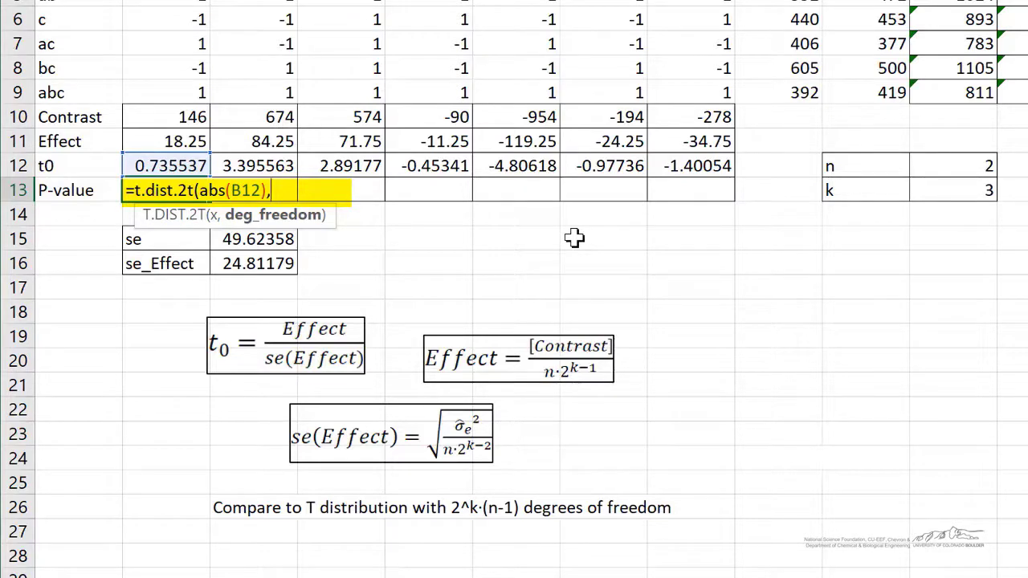
type("2^")
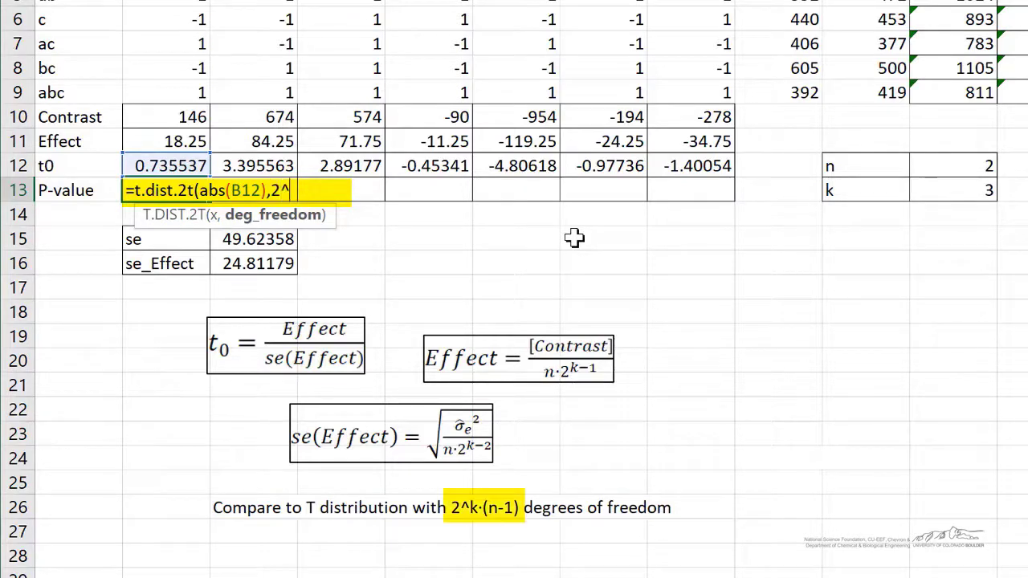
type("k*(n-")
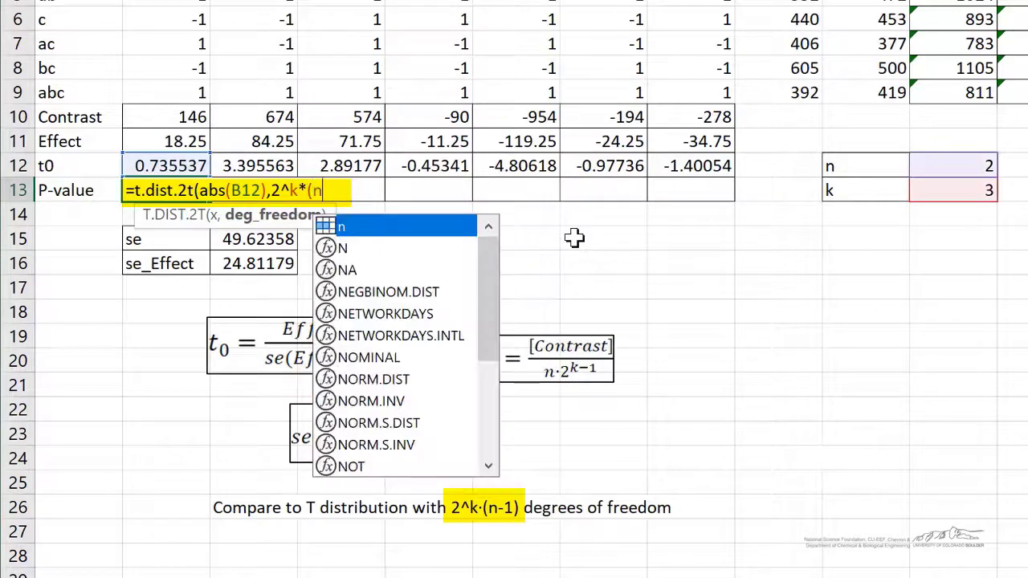
type("1))")
key("Return")
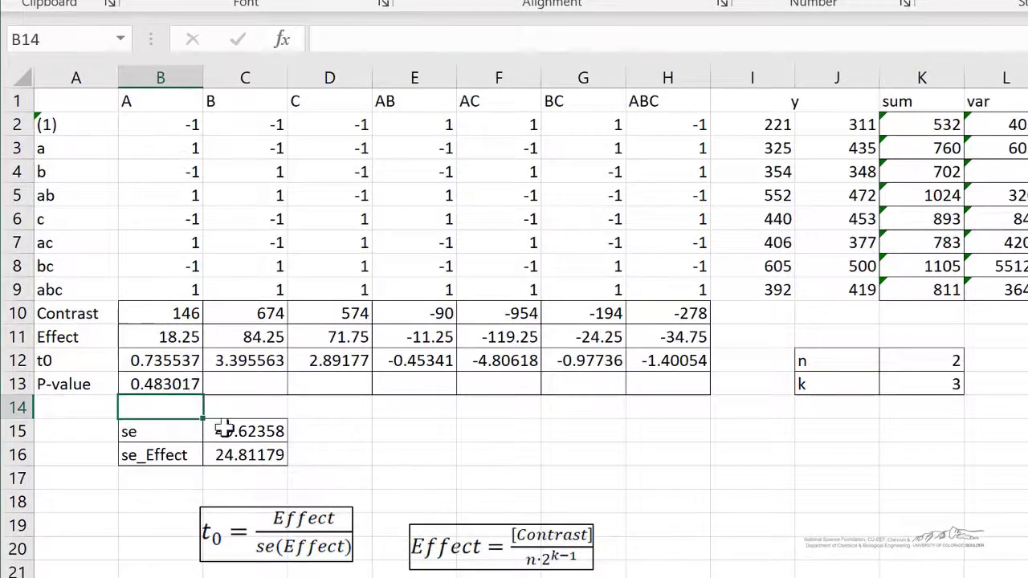
left_click(165, 385)
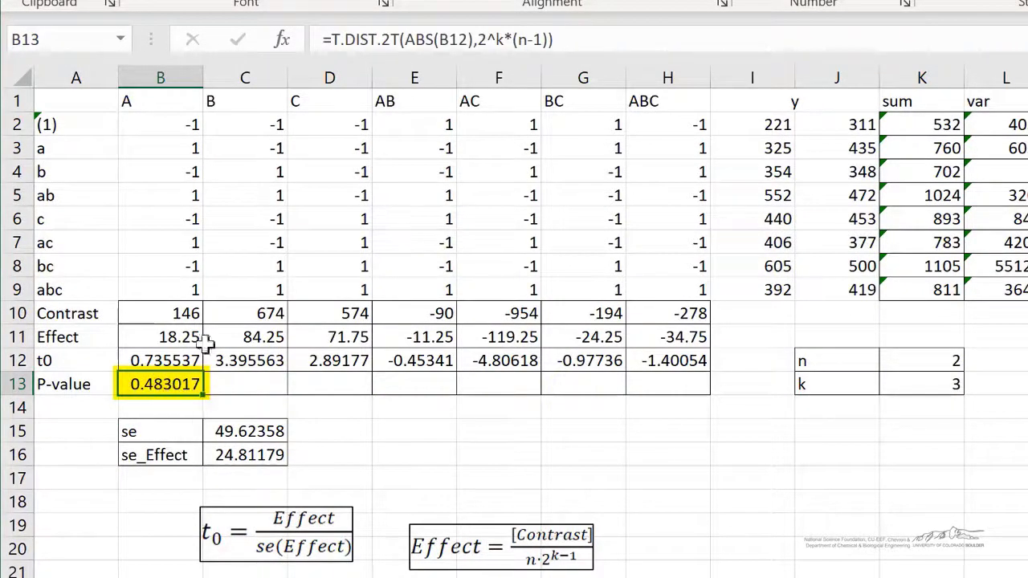
left_click_drag(204, 394, 662, 400)
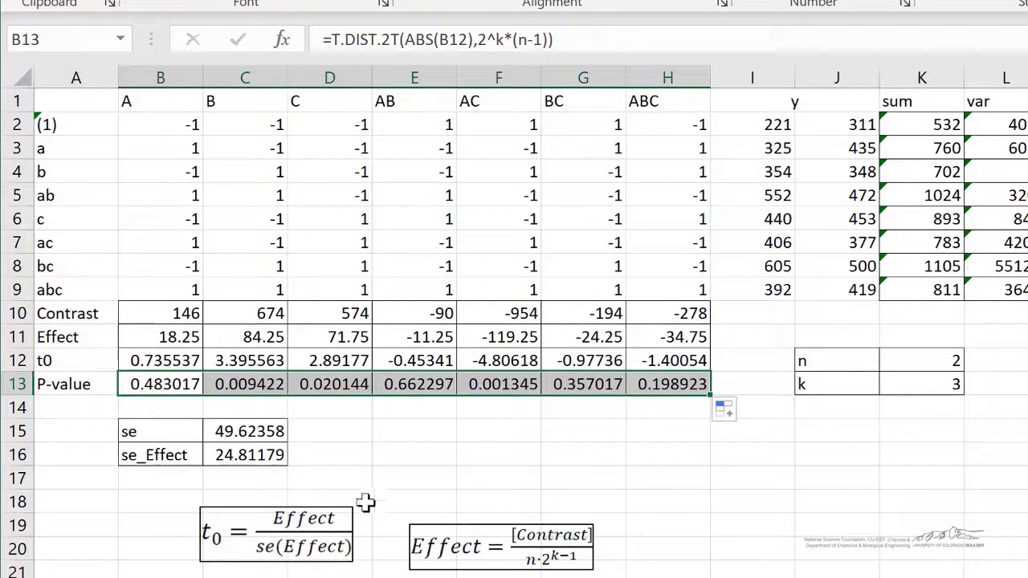
- Highlight the P-values of B, C and AC in C13, D13 and F13 in yellow
left_click(354, 456)
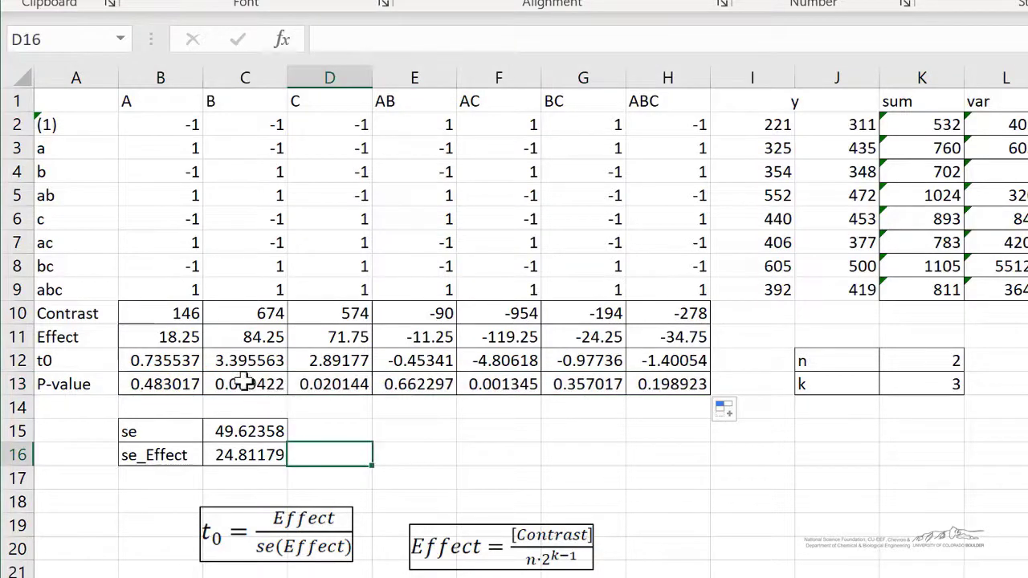
left_click_drag(246, 385, 330, 387)
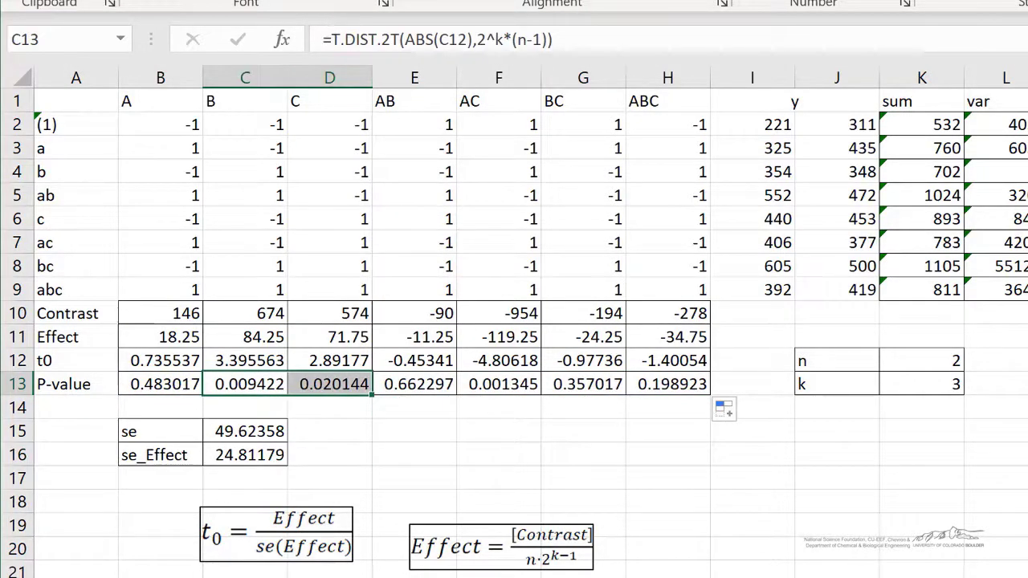
left_click(498, 377)
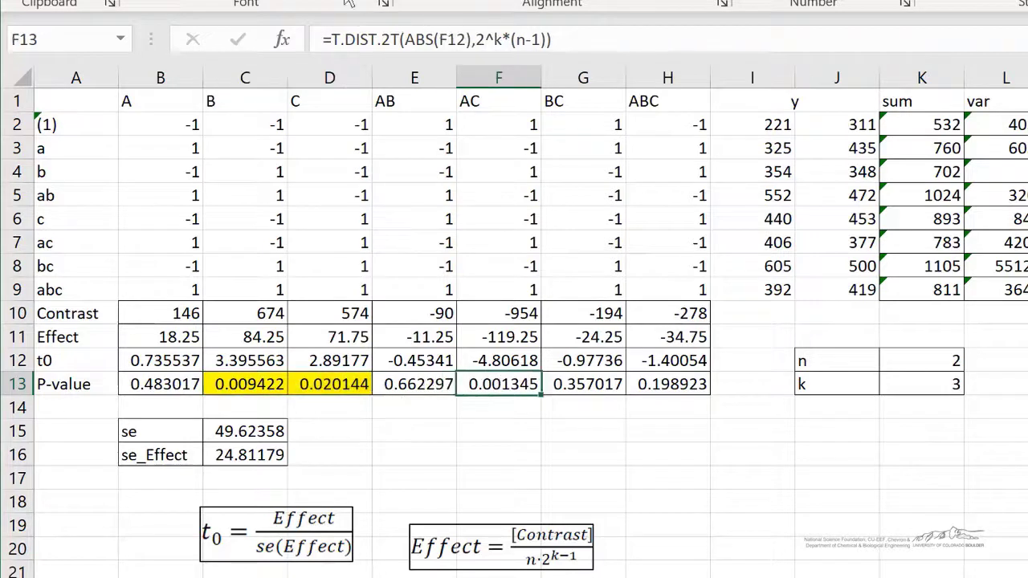
key("F4")
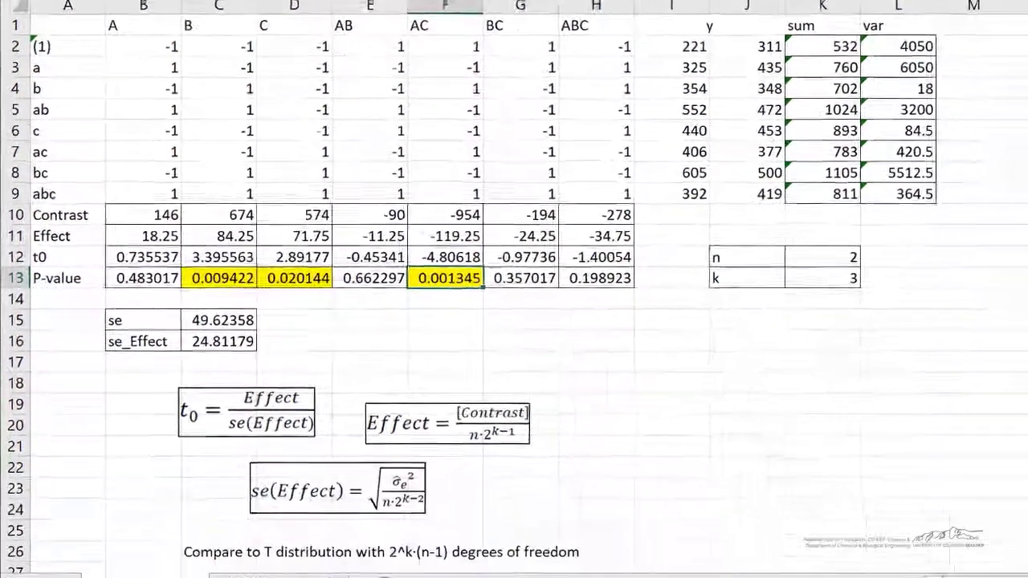
- Copy the sum formulas in K2:K9 from the t0 sheet into K2:K9 of the F0 sheet
left_click(264, 544)
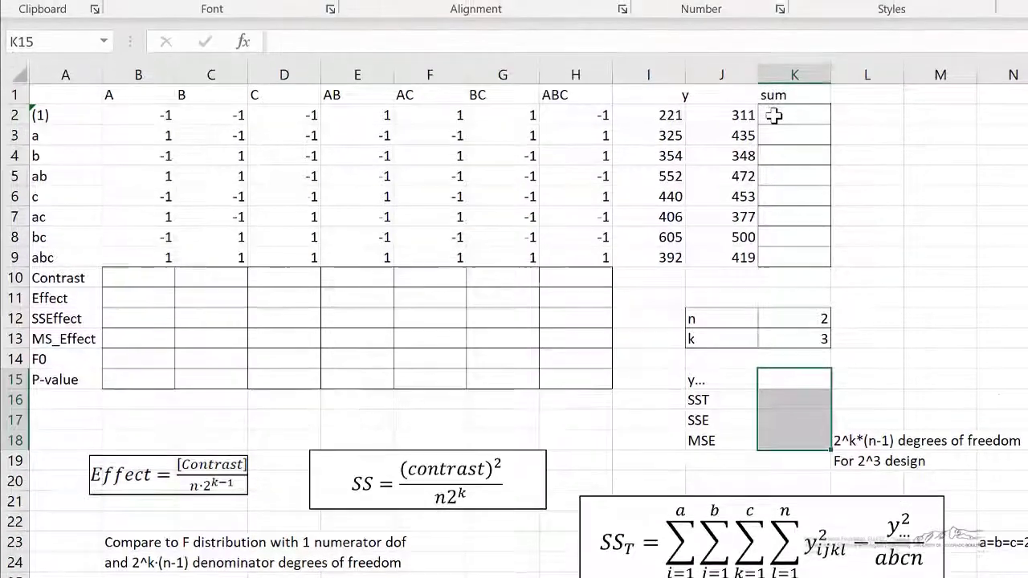
key("ctrl+Page_Up")
left_click_drag(807, 118, 802, 259)
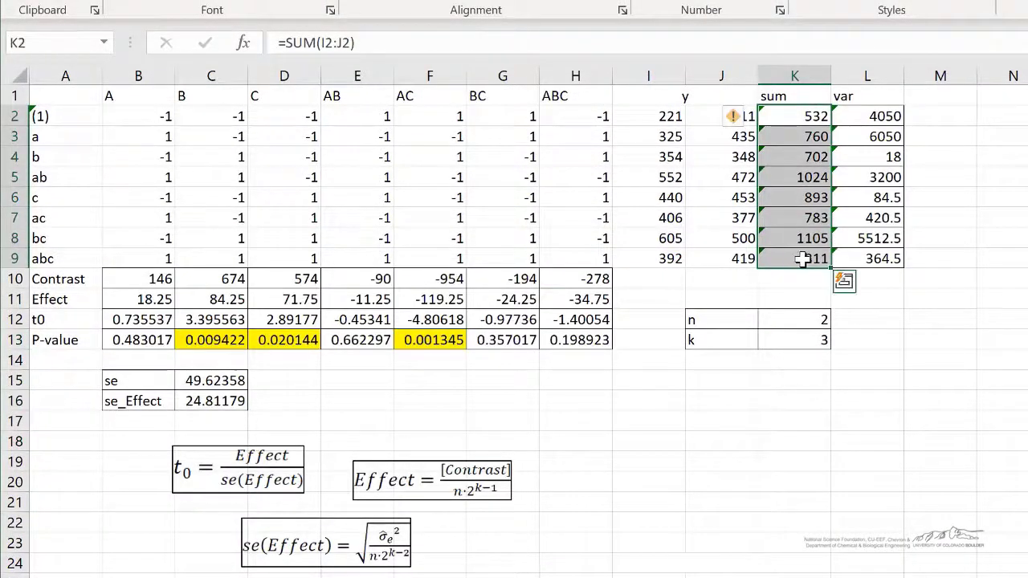
key("ctrl+c")
key("ctrl+Page_Down")
left_click(788, 117)
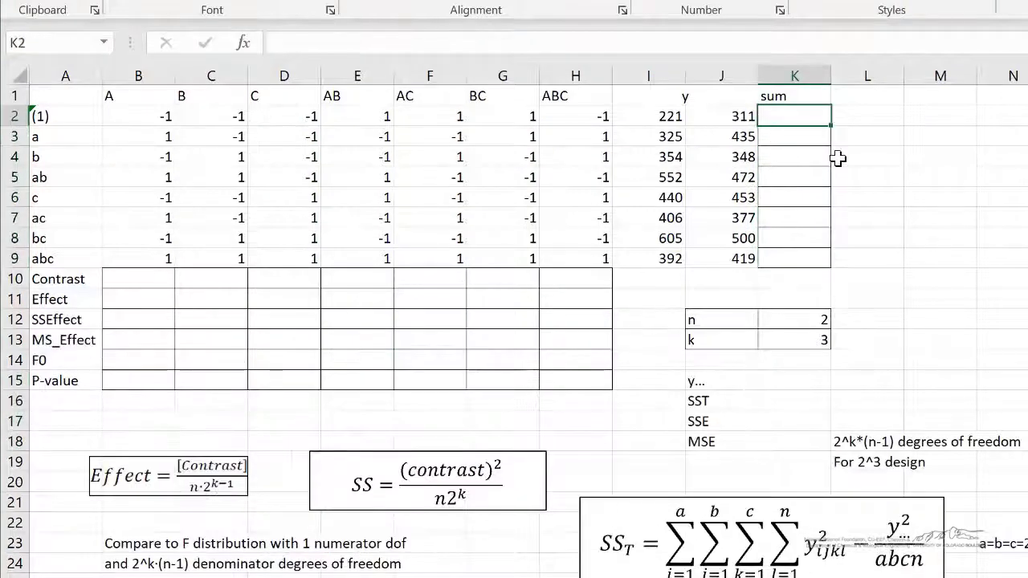
key("ctrl+v")
- Copy the Contrast and Effect rows B10:H11 from the t0 sheet into the F0 sheet starting at B10
key("ctrl+Page_Up")
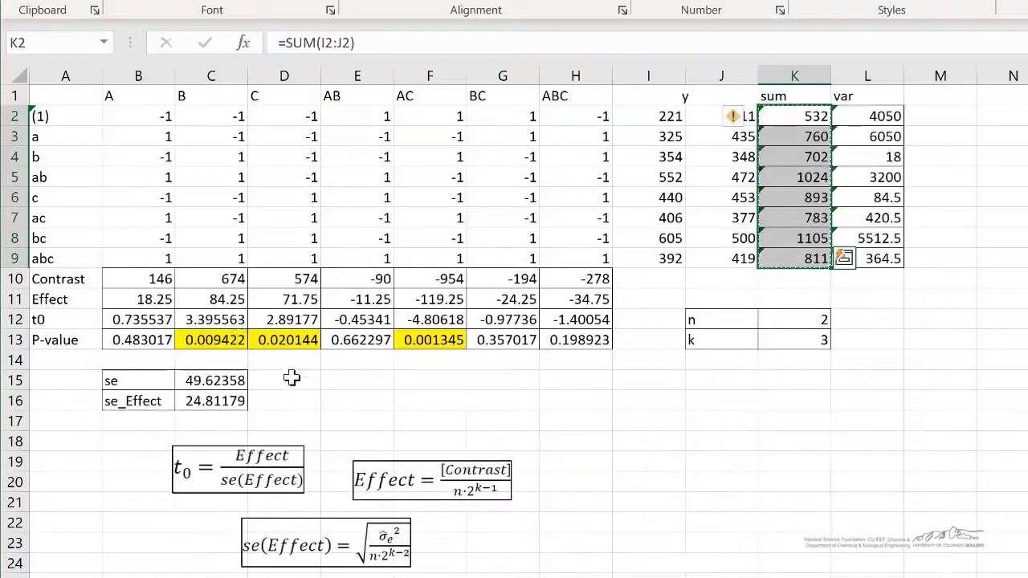
left_click_drag(158, 281, 546, 298)
key("ctrl+c")
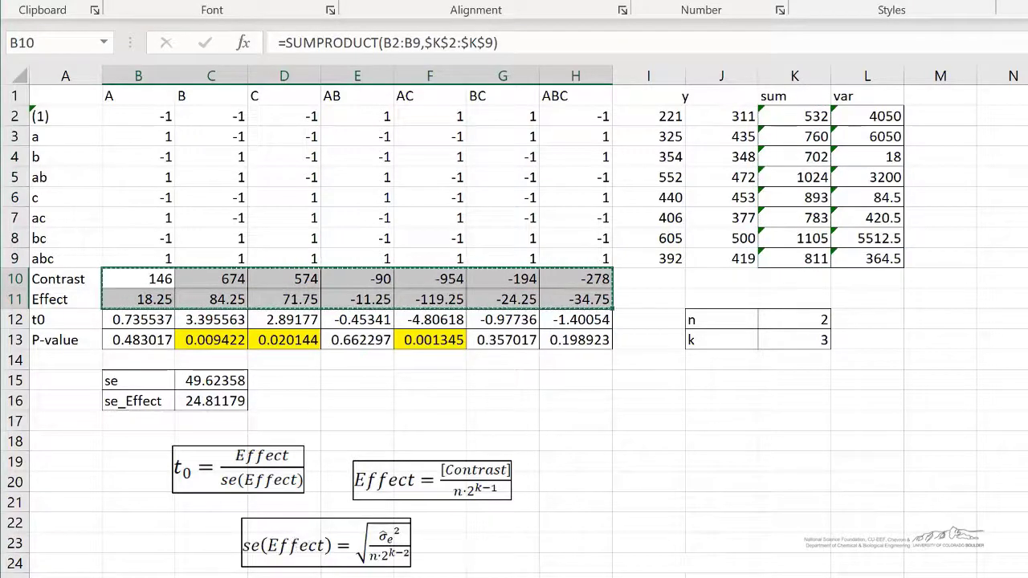
key("ctrl+Page_Down")
left_click(138, 279)
key("ctrl+v")
- Calculate SSEffect for A in B12 with =B10^2/n/2^k and fill the formula across to H12
left_click(138, 319)
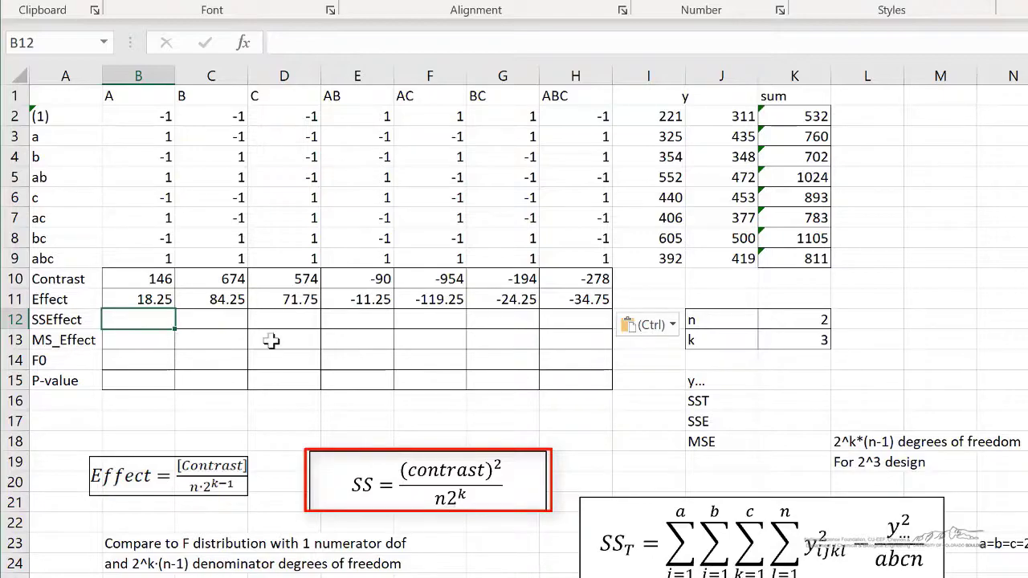
type("=")
key("Up")
key("Up")
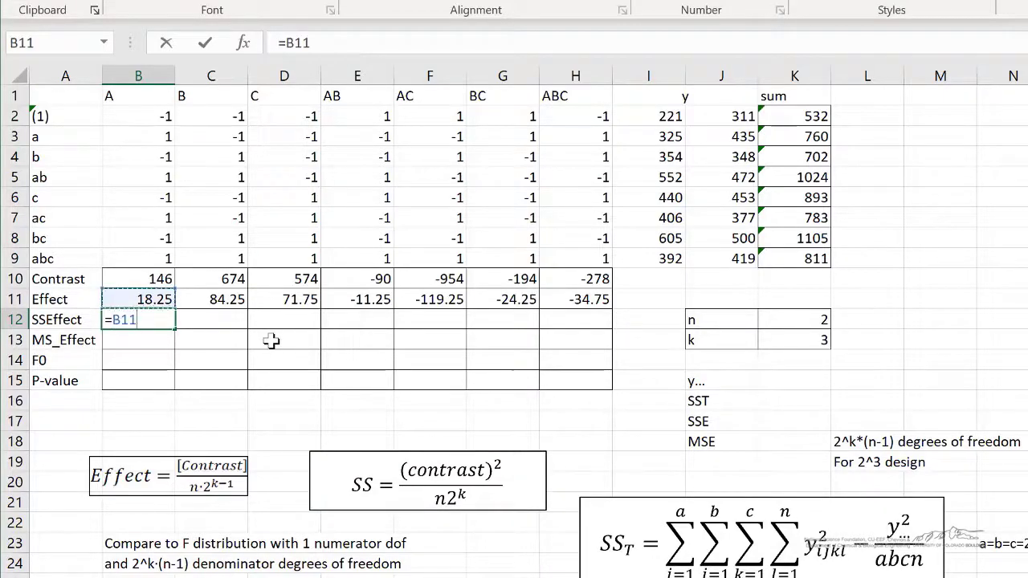
type("^")
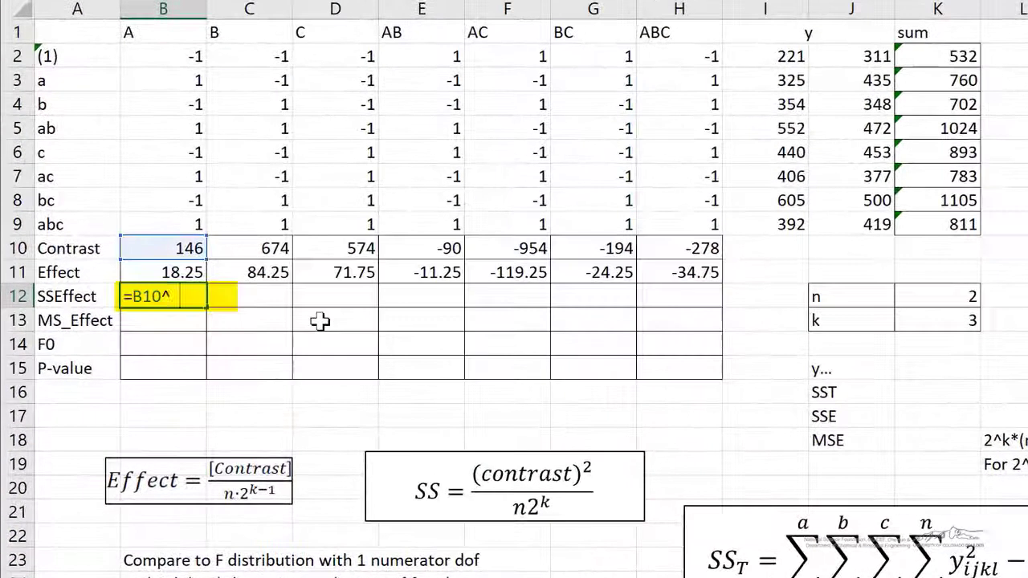
type("2/n")
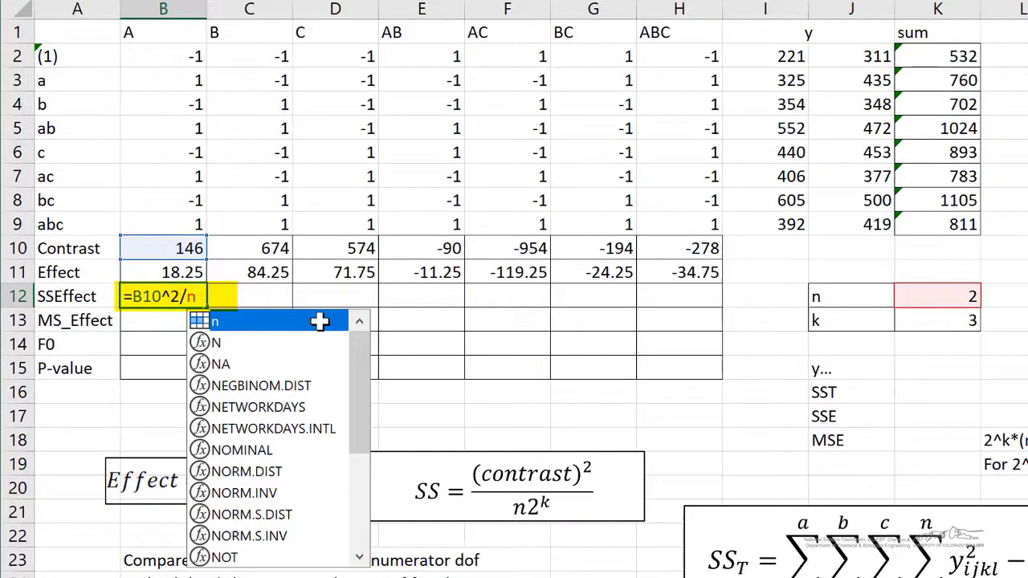
type("/2^k")
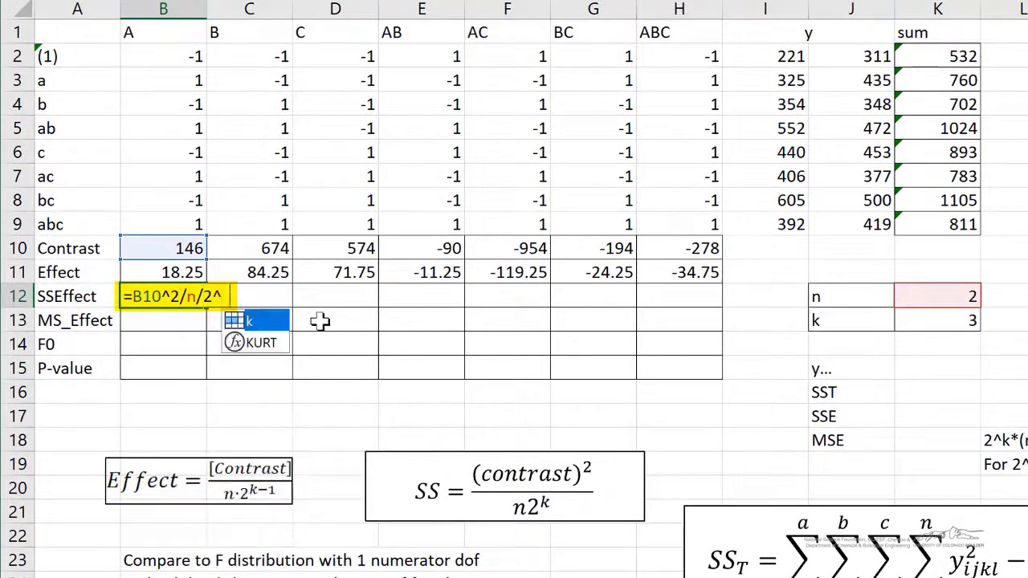
key("Return")
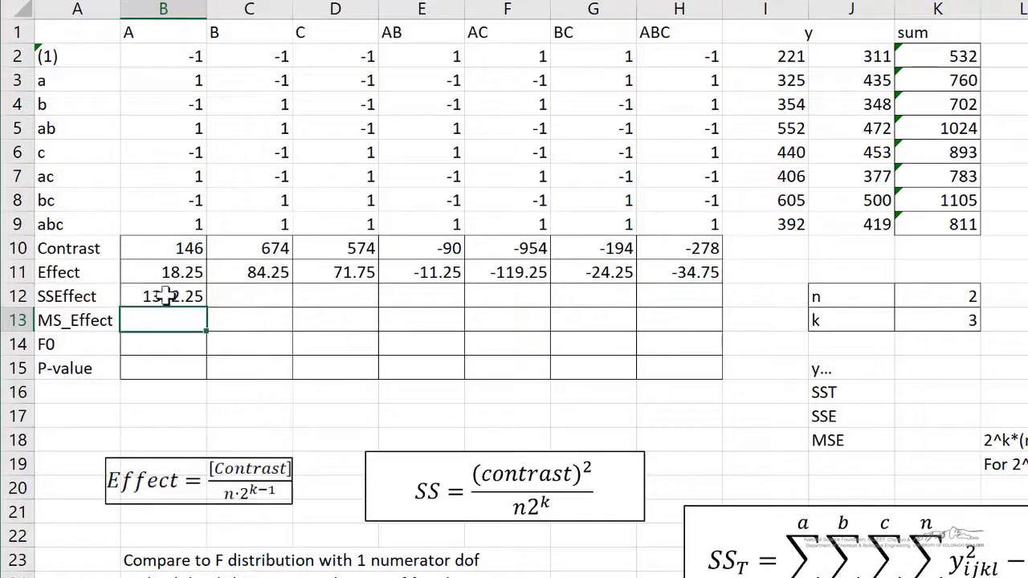
left_click(165, 296)
left_click_drag(211, 306, 690, 305)
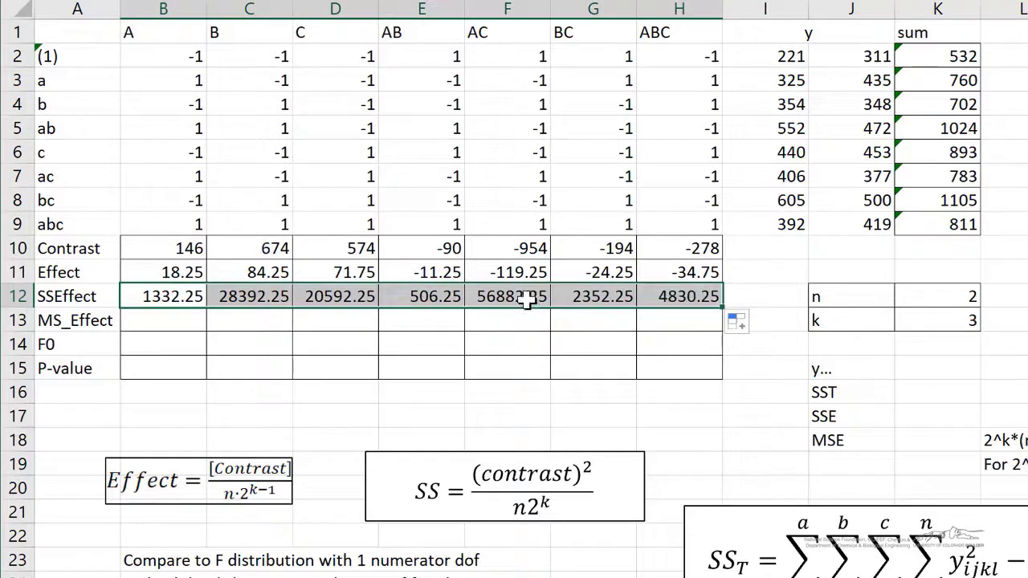
- Calculate MS_Effect for A in B13 with =B12/1 and fill the formula across to H13
left_click(167, 318)
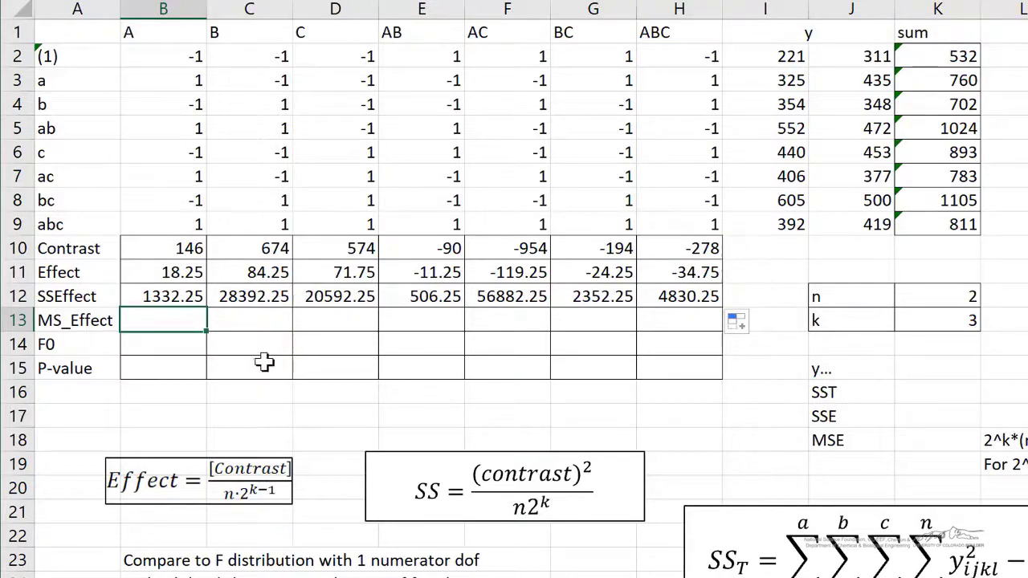
type("=")
left_click(176, 296)
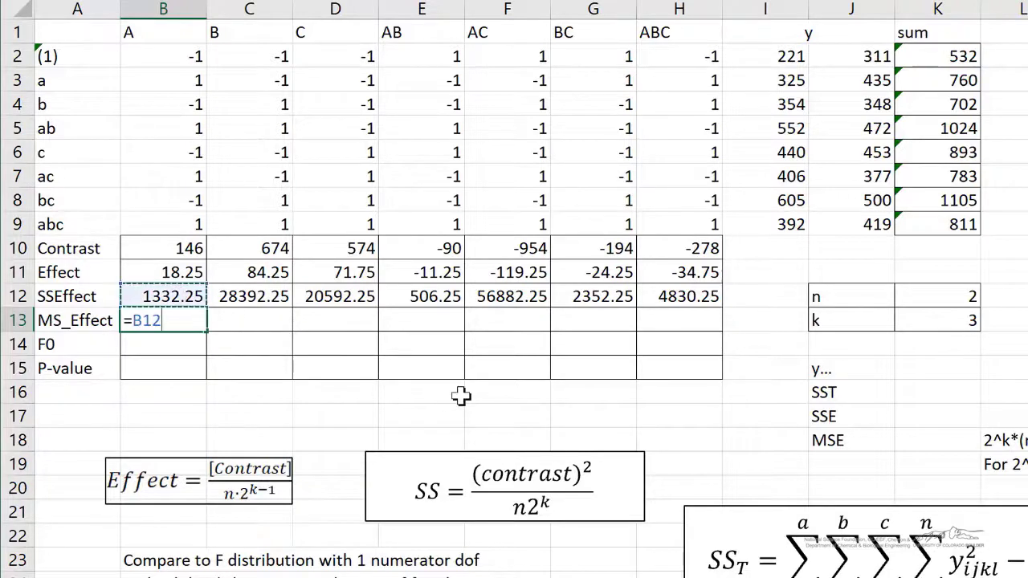
type("/1")
key("Return")
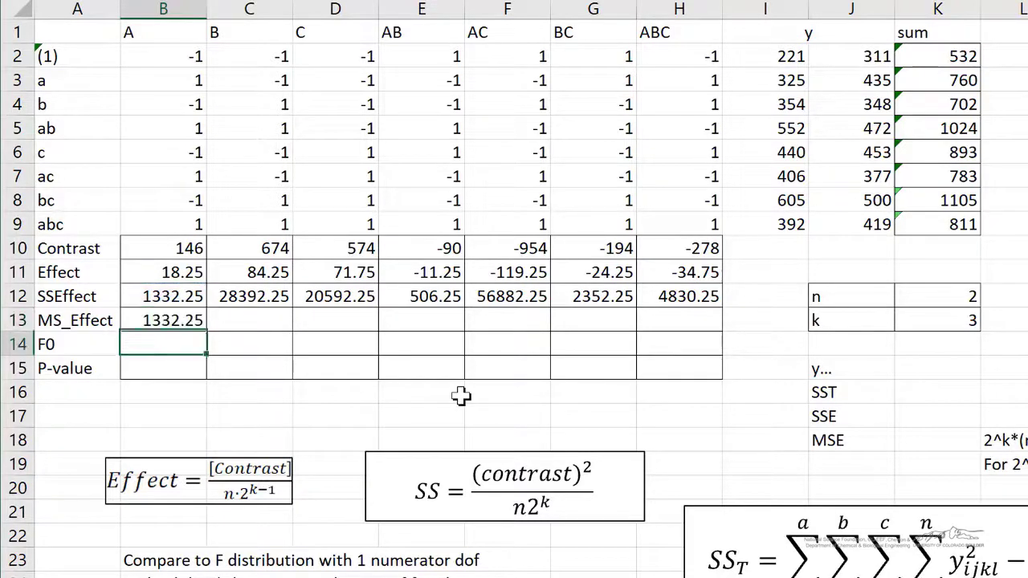
left_click(193, 319)
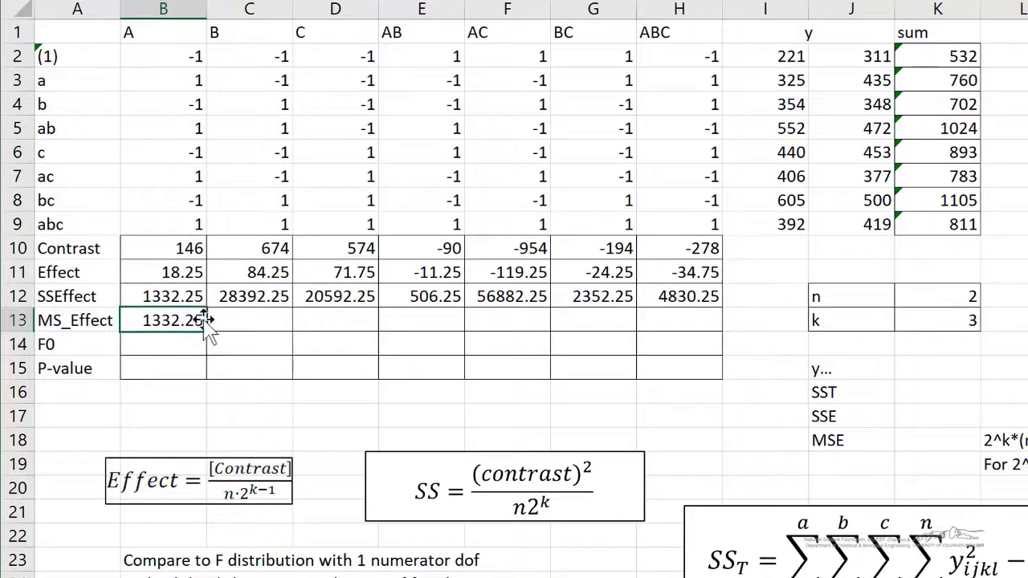
left_click_drag(207, 329, 703, 329)
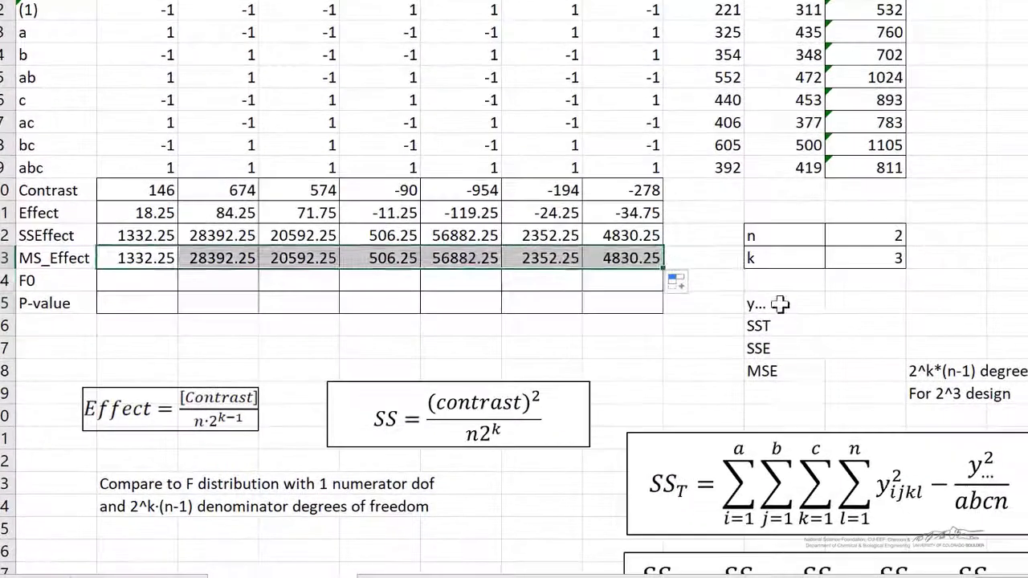
- Calculate the grand total y... in K15 with =SUM(K2:K9) and check the cell's defined name
left_click(915, 366)
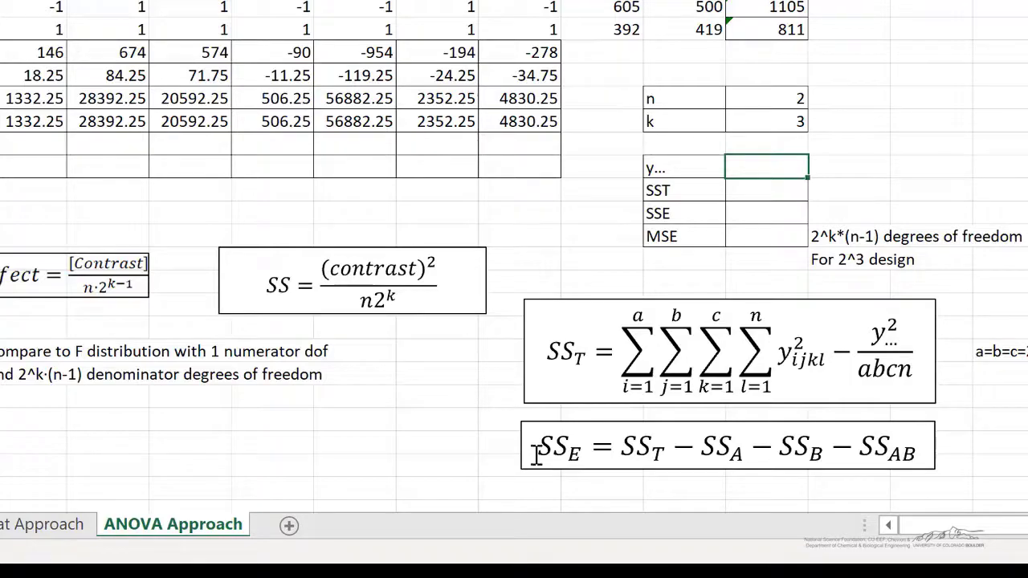
scroll(870, 205, "up", 1)
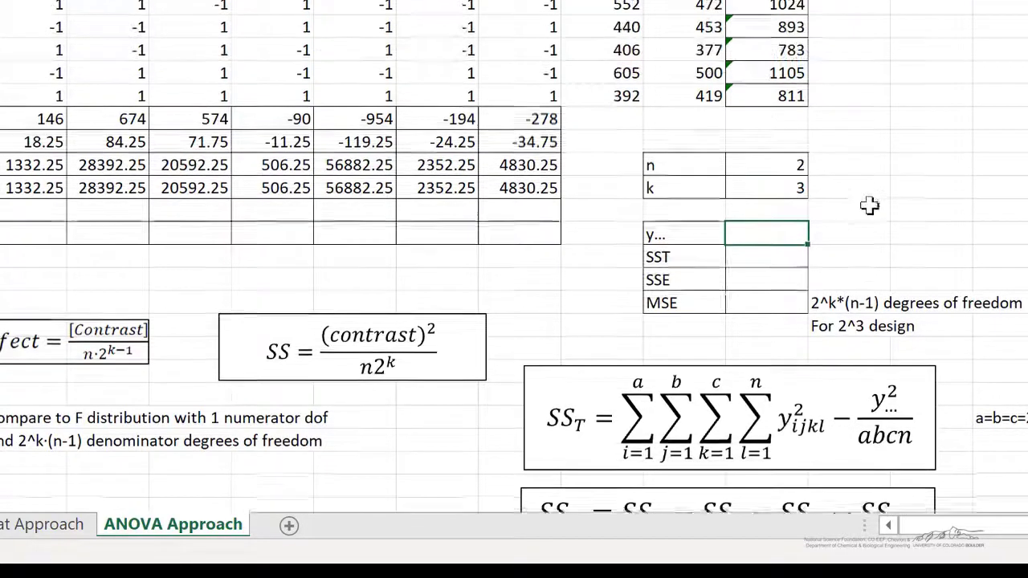
type("=")
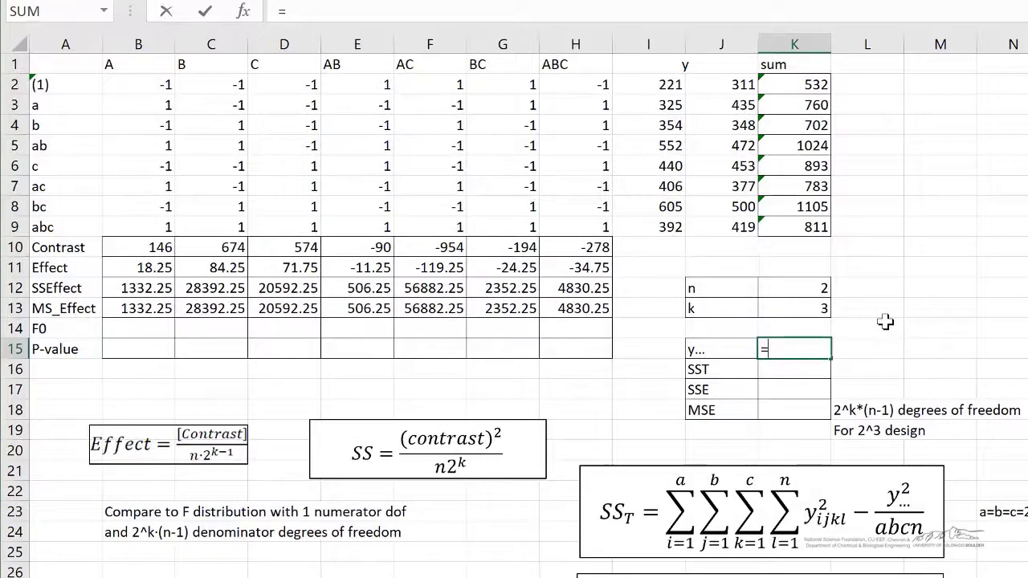
type("sum(")
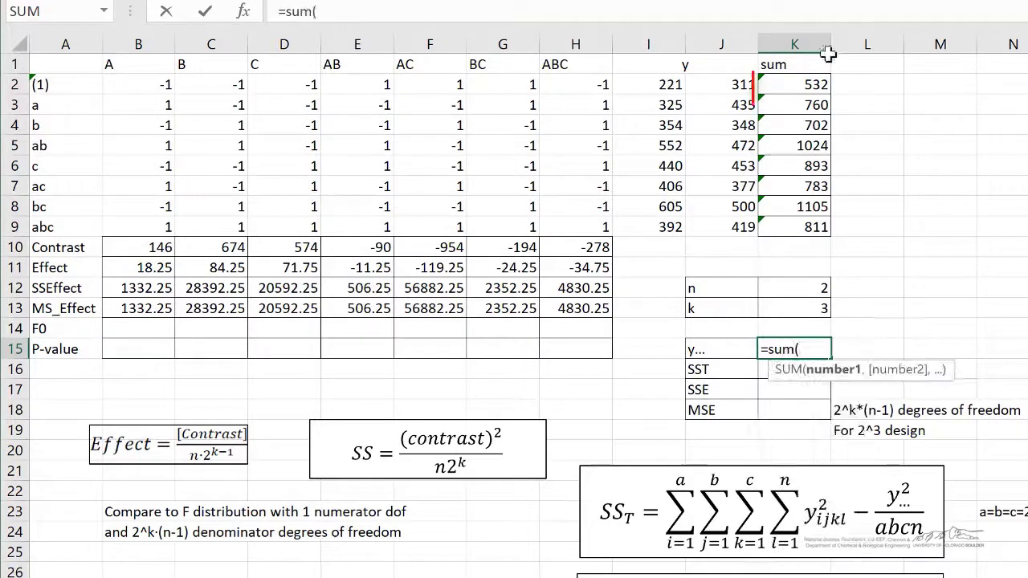
left_click_drag(791, 84, 793, 227)
type(")")
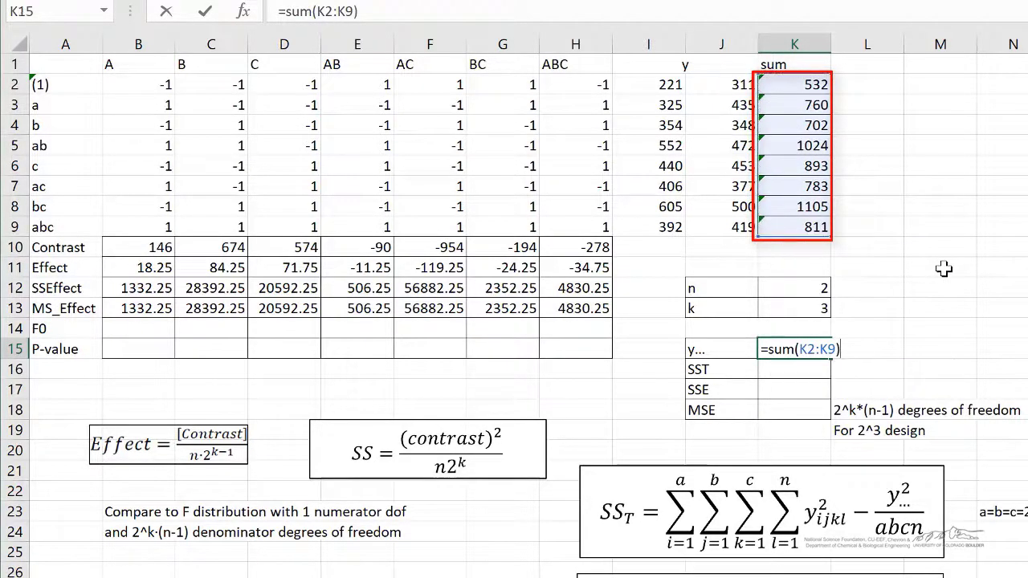
key("Return")
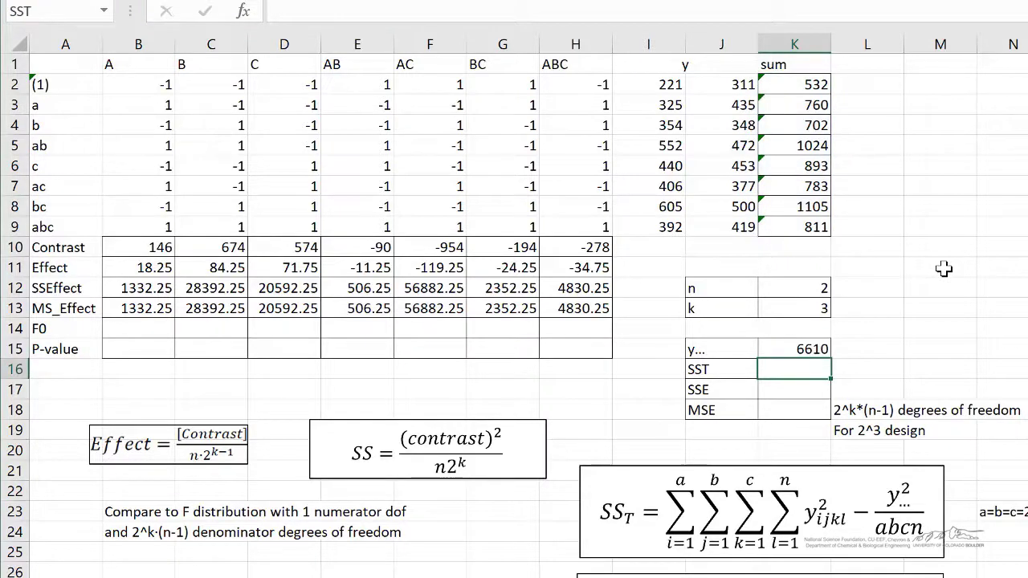
left_click(794, 349)
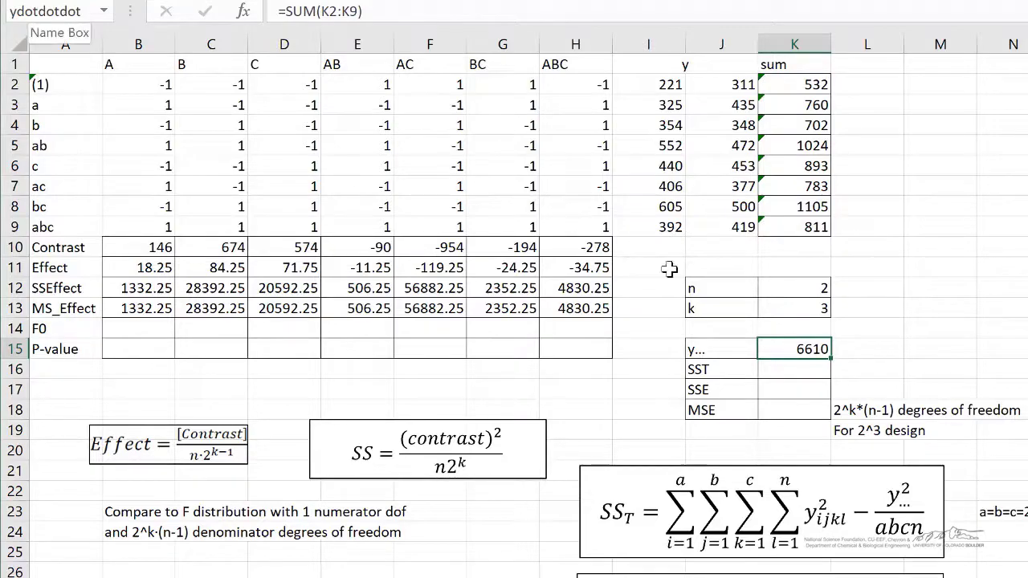
- Calculate SST in K16 with =sumsq(I2:J9)-ydotdotdot^2/16
left_click(794, 368)
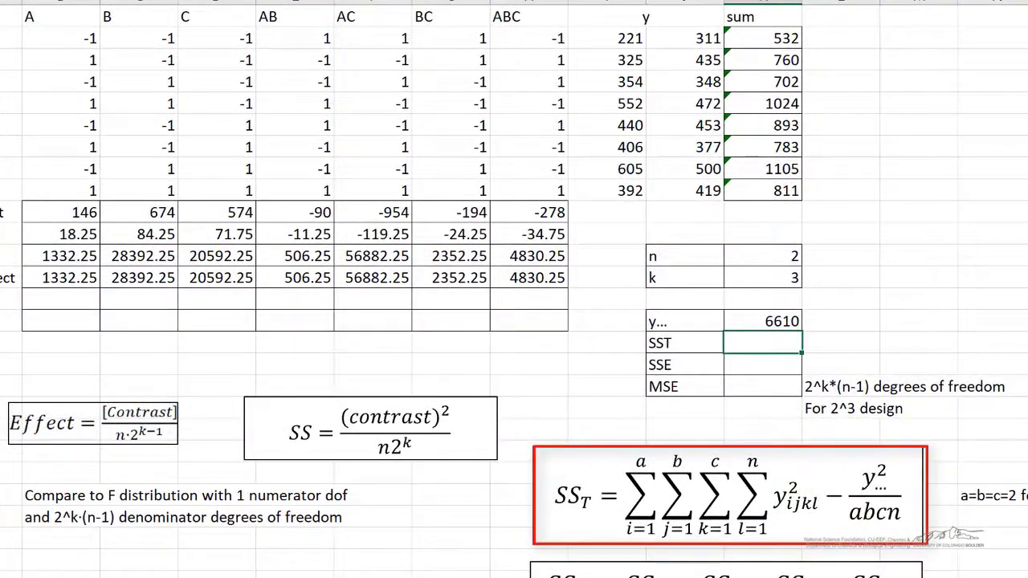
type("sumsq")
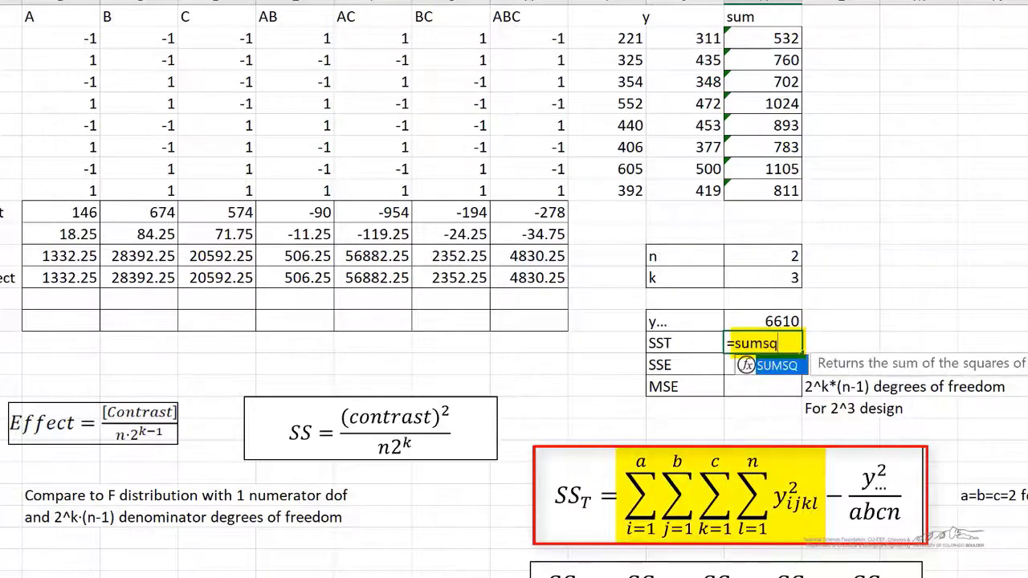
type("(")
left_click_drag(624, 38, 682, 191)
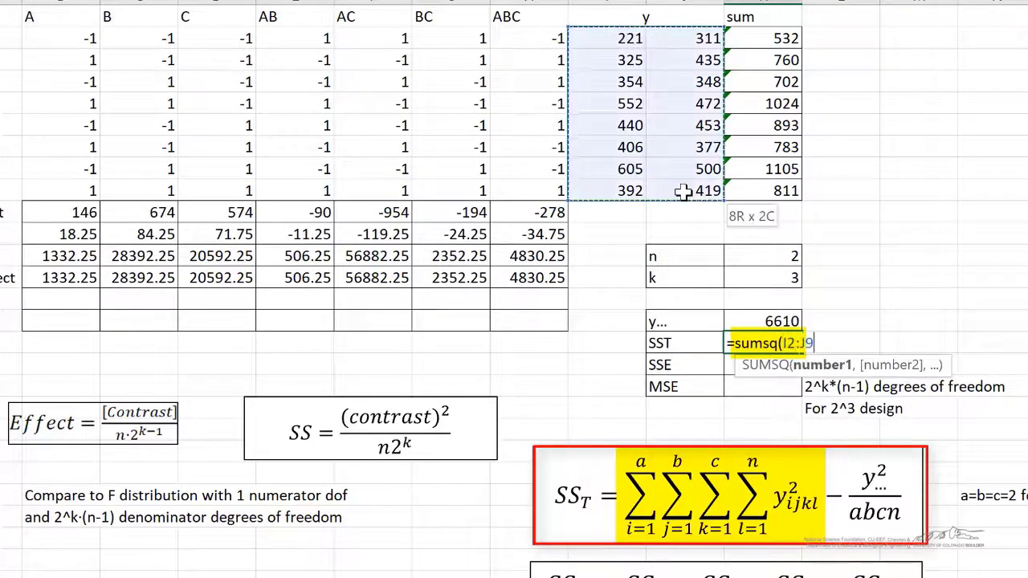
type(")")
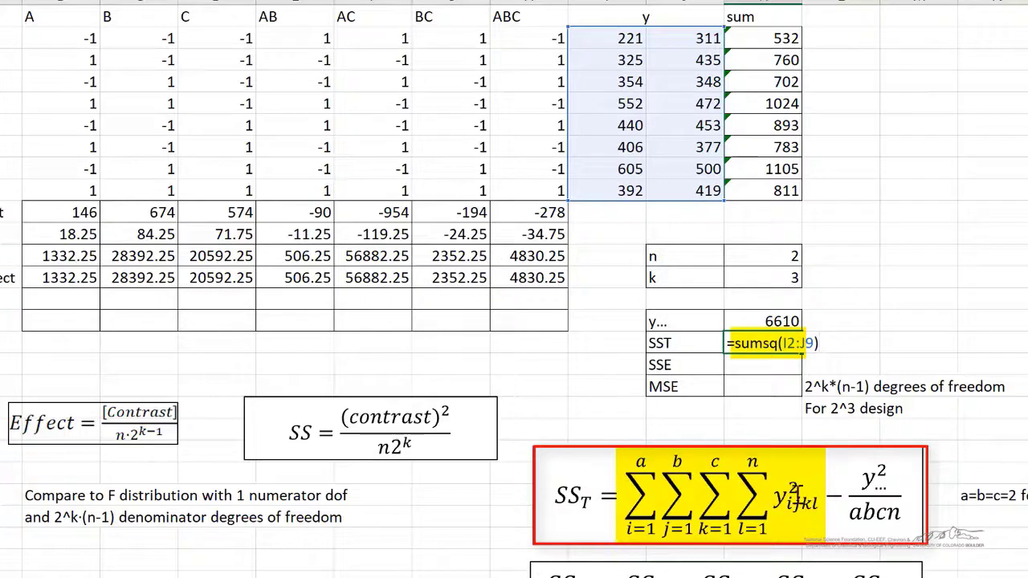
type("-ydotdotdot^2/16")
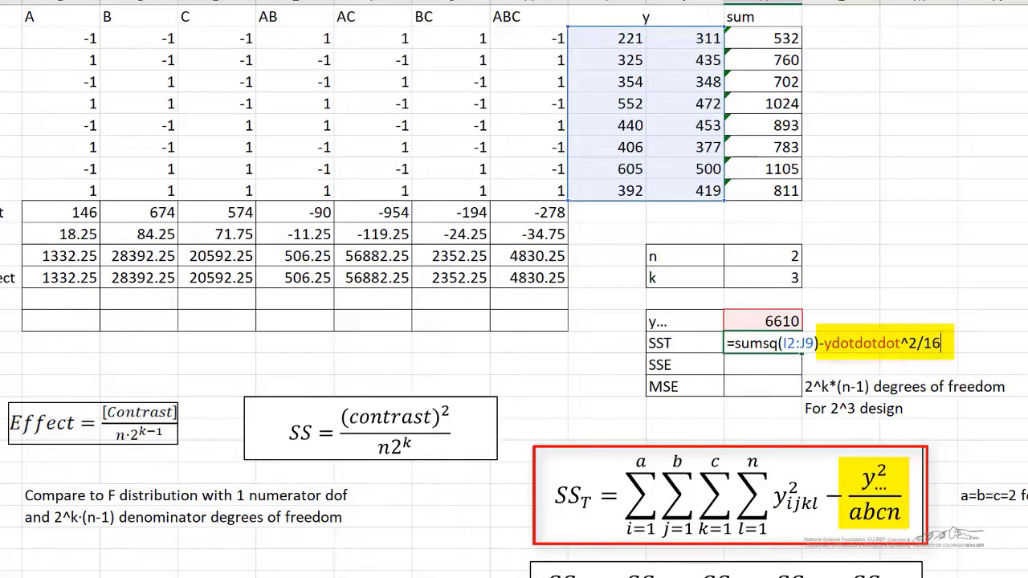
key("Return")
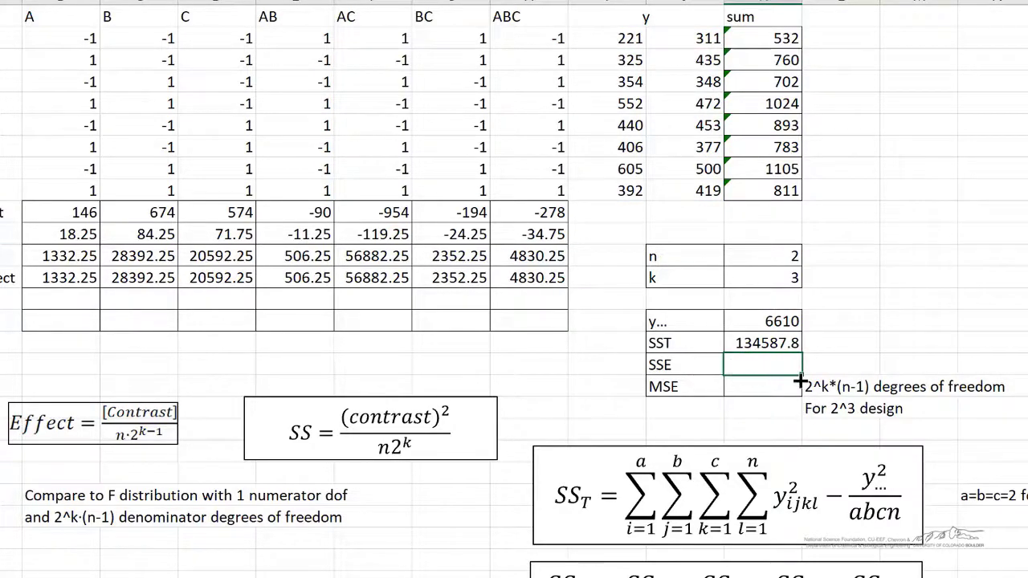
- Calculate SSE in K17 by subtracting all effect sums of squares from SST with =SST-sum(B12:H12)
scroll(801, 382, "down", 1)
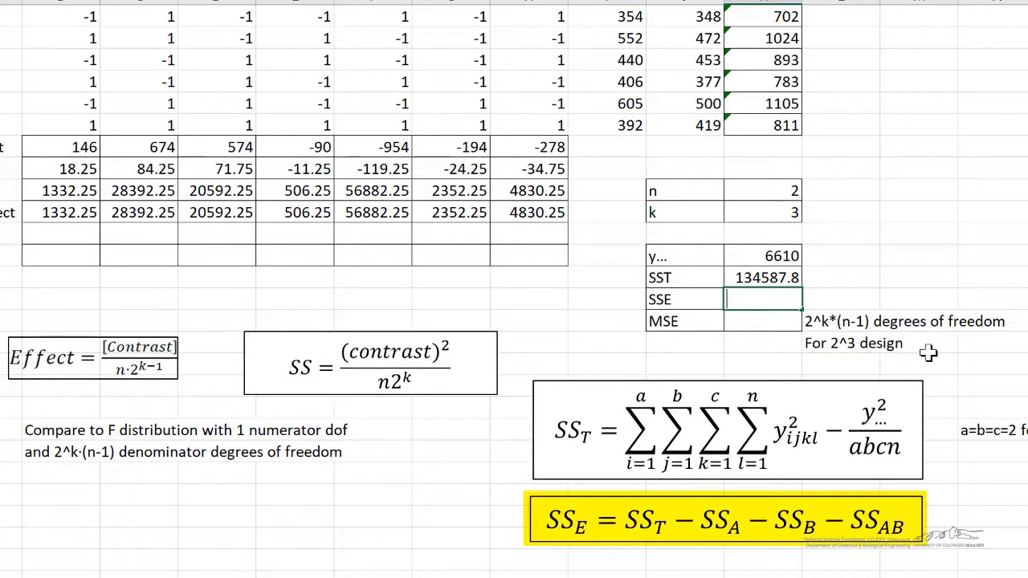
type("SST")
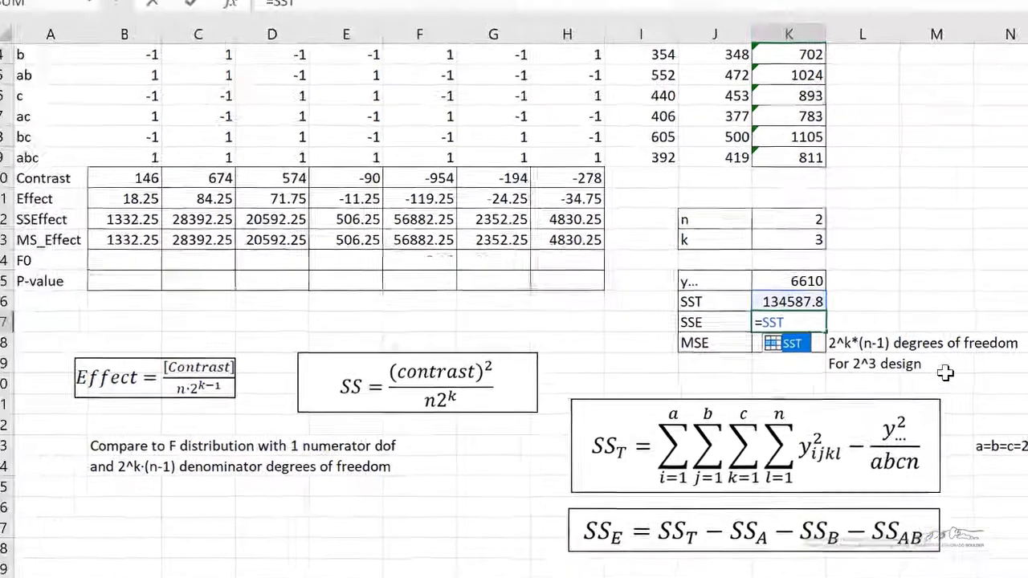
type("-sum(")
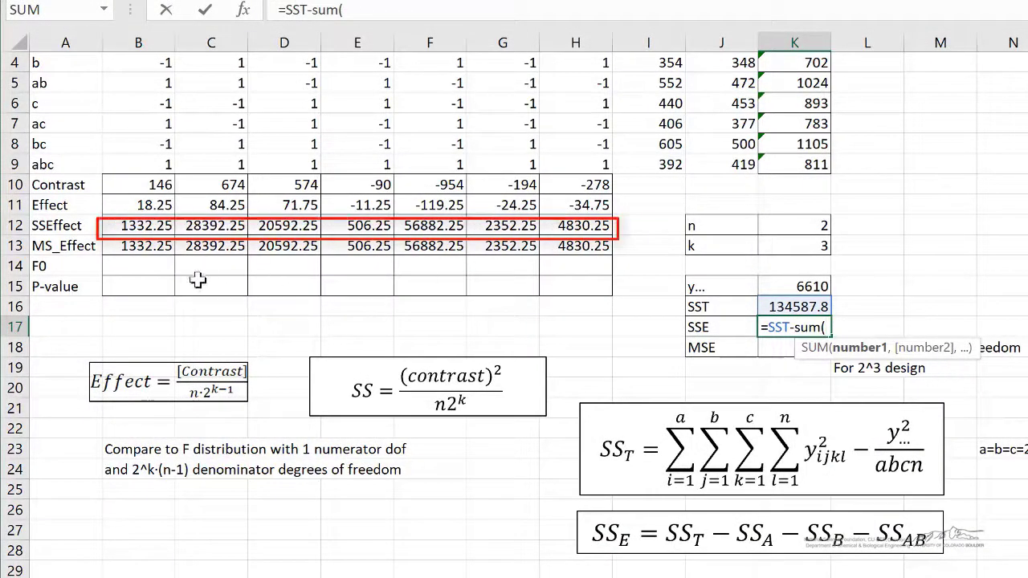
mouse_move(141, 227)
left_mouse_down()
mouse_move(333, 241)
mouse_move(560, 226)
left_mouse_up()
type(")")
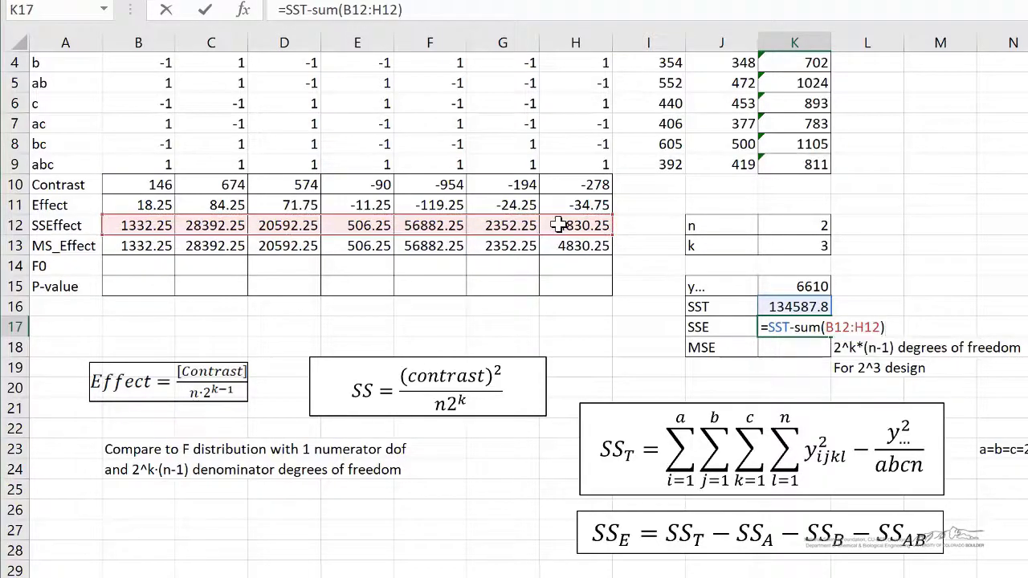
key("Return")
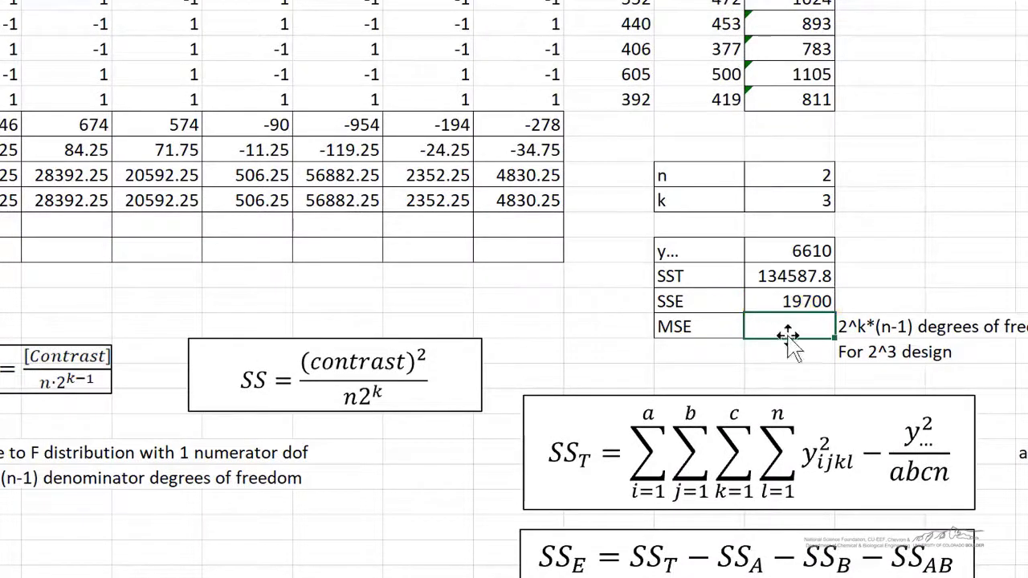
- Calculate MSE in K18 with =SSE/2^k/(n-1)
type("=SSE/")
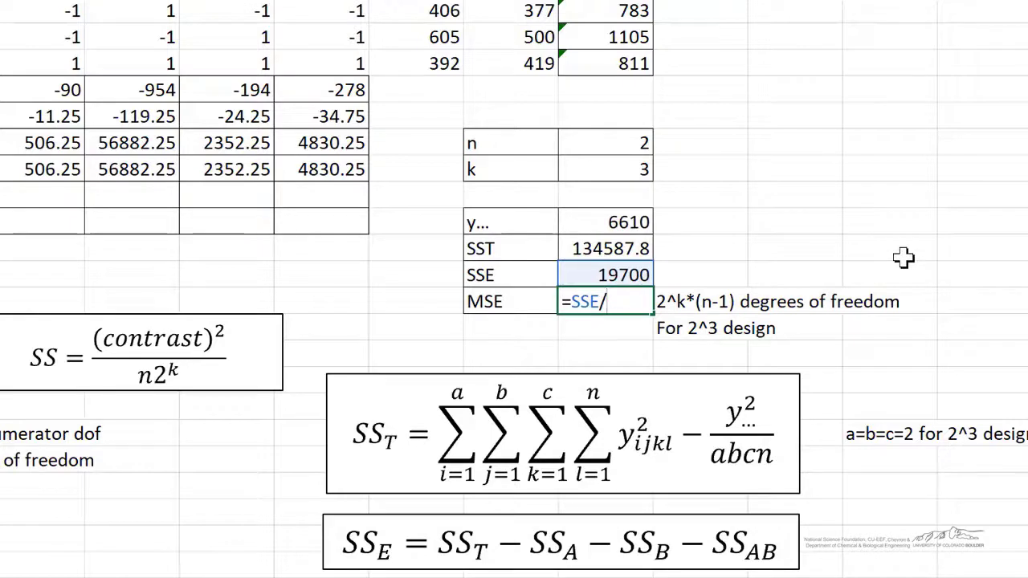
type("k/(n-1)")
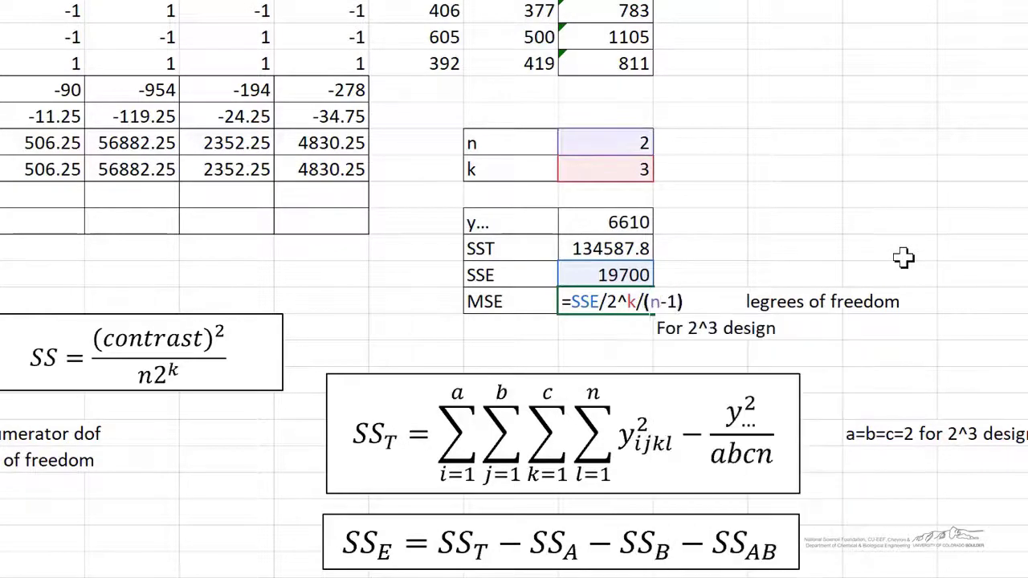
key("Return")
left_click(594, 300)
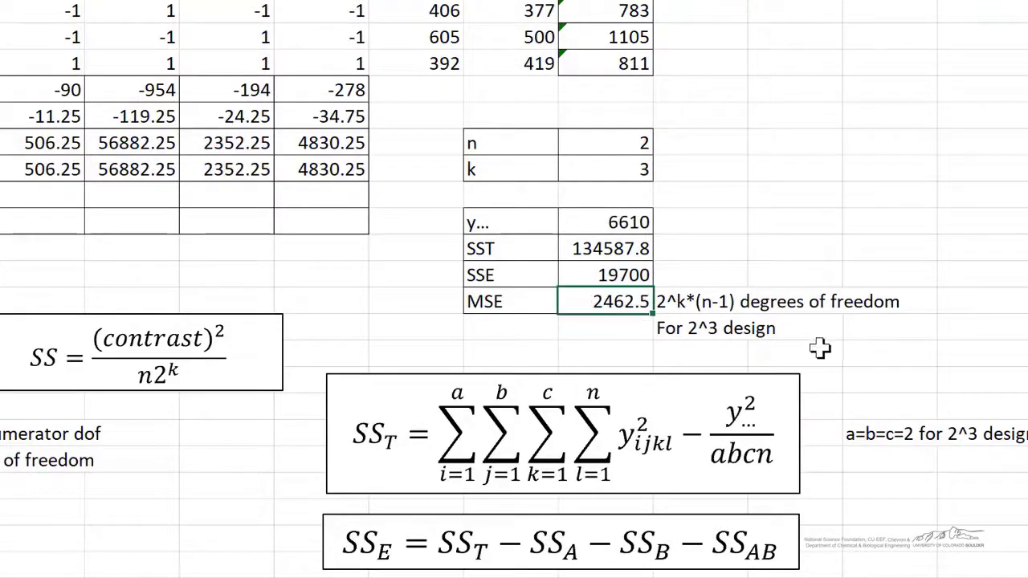
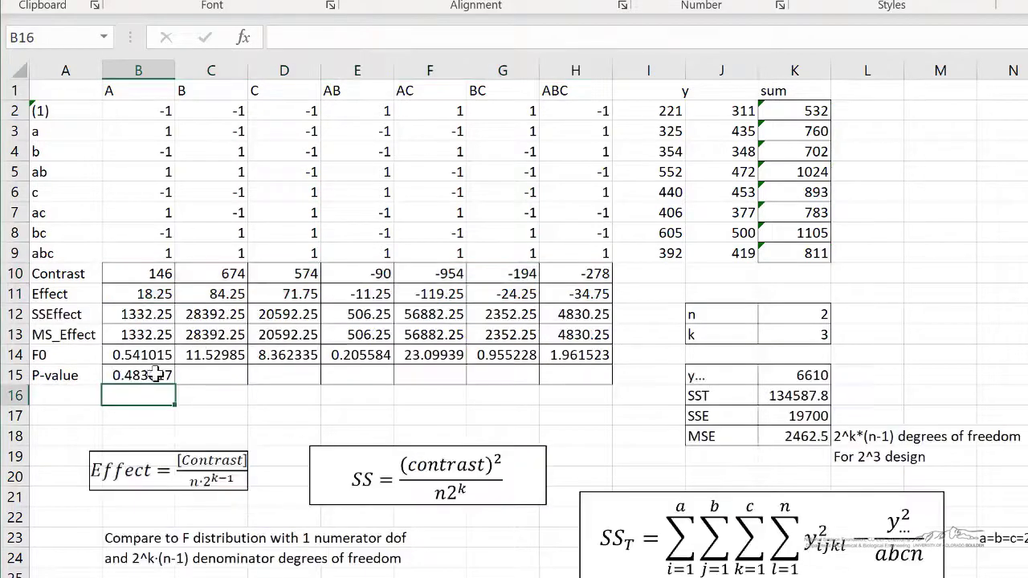
- Fill the P-value formula in B15 across to H15 and highlight the B, C and AC P-values in C15, D15 and F15 in yellow
left_click(153, 376)
left_click_drag(181, 389, 586, 384)
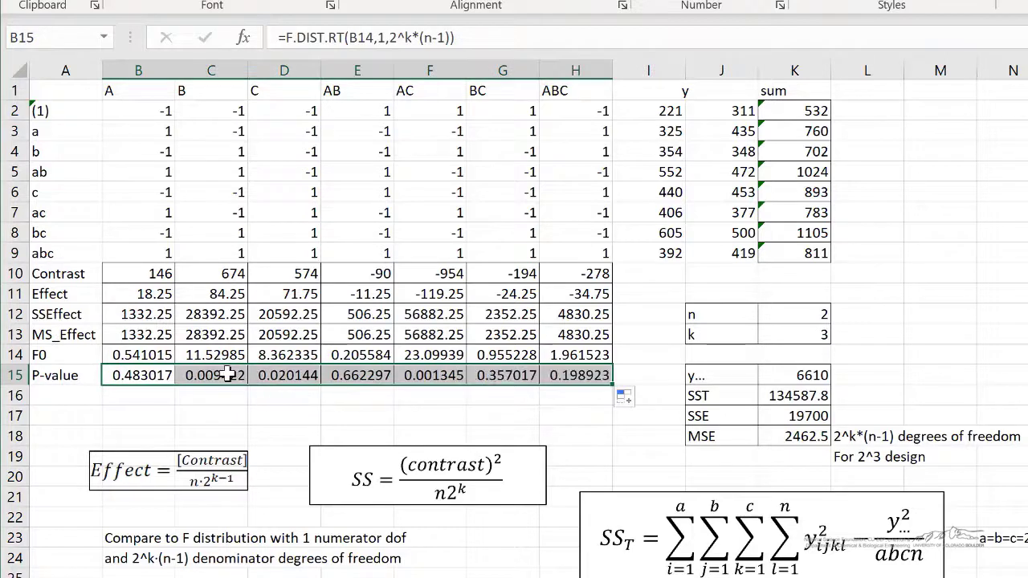
left_click_drag(220, 374, 289, 377)
left_click(429, 376)
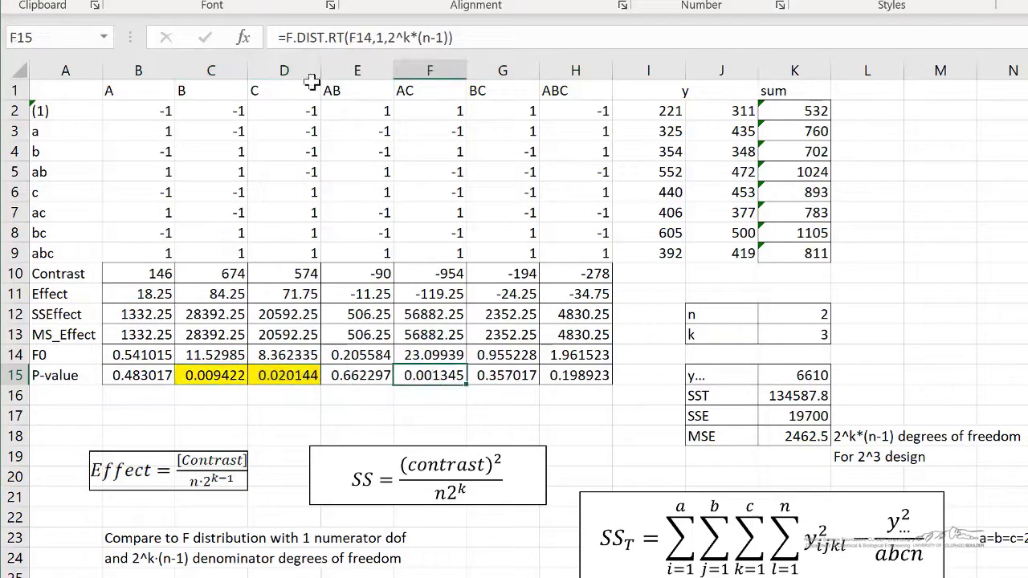
left_click(269, 3)
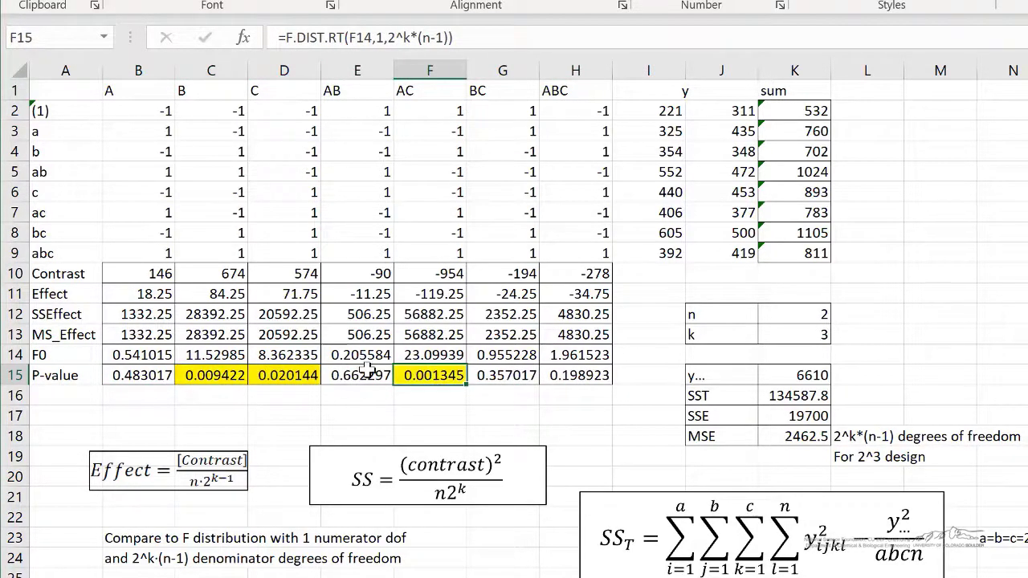